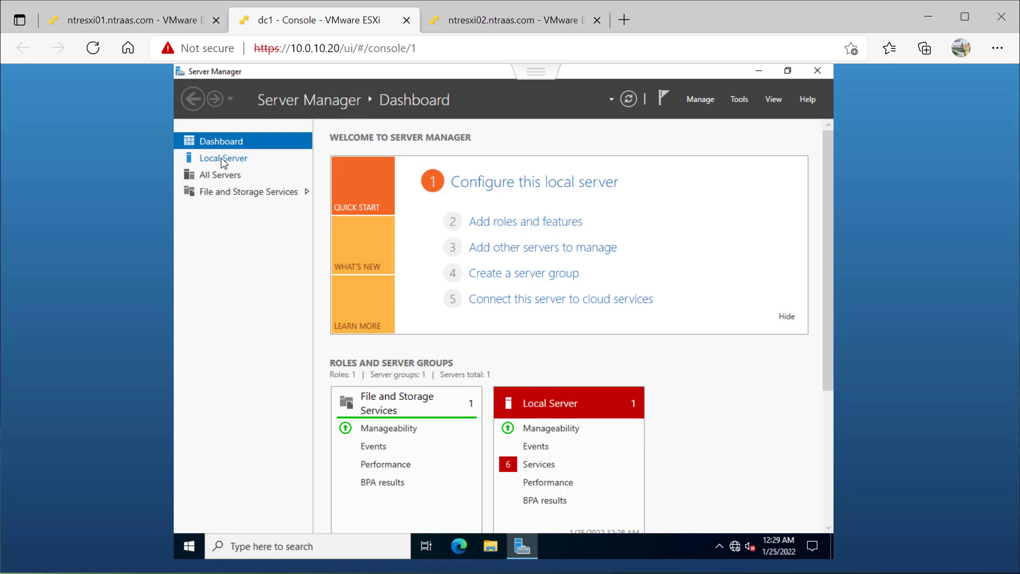
- Rename the local server's computer name to ntrdc01 and restart the server to apply it
left_click(220, 157)
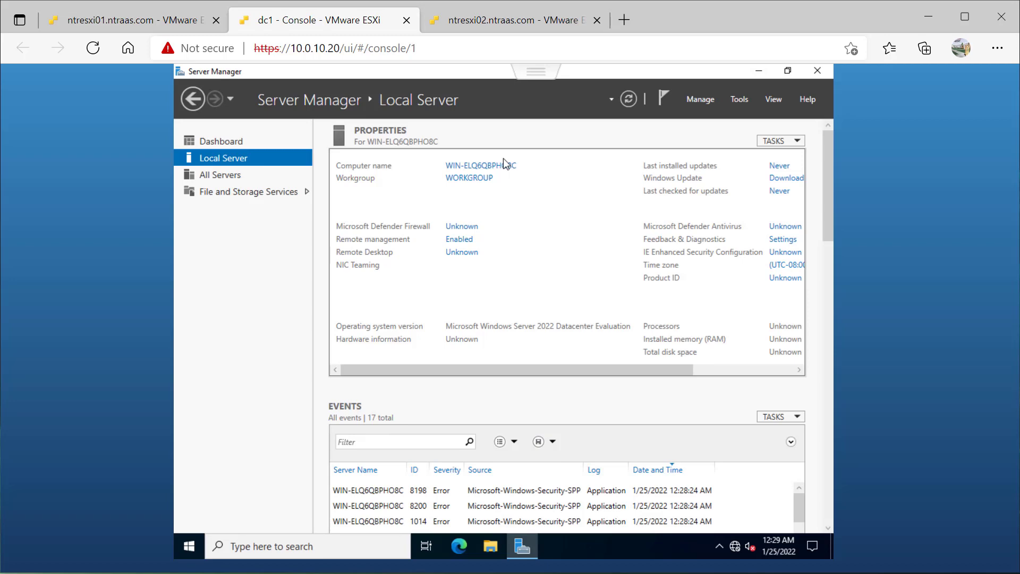
left_click(499, 167)
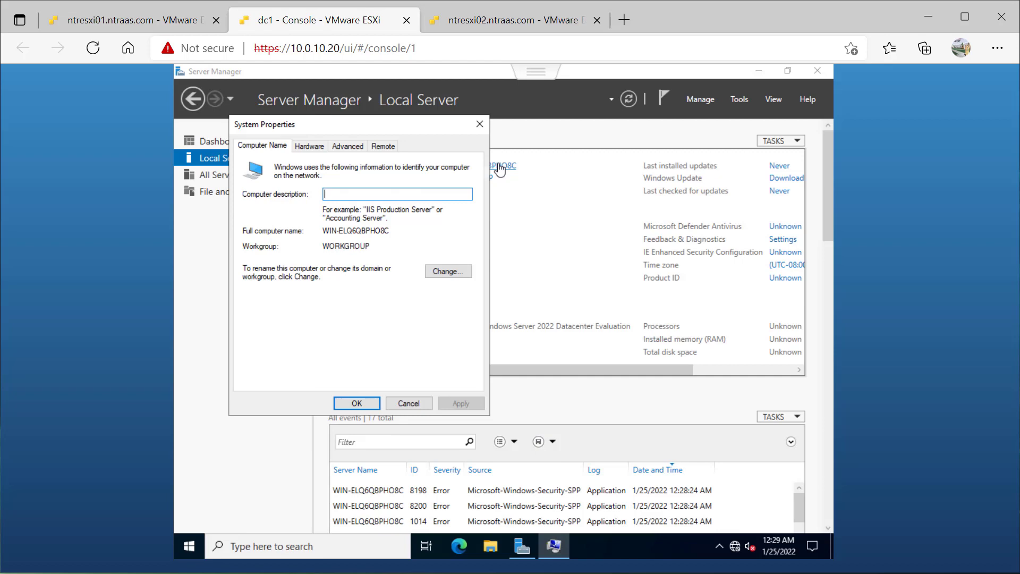
left_click(447, 270)
left_click(317, 222)
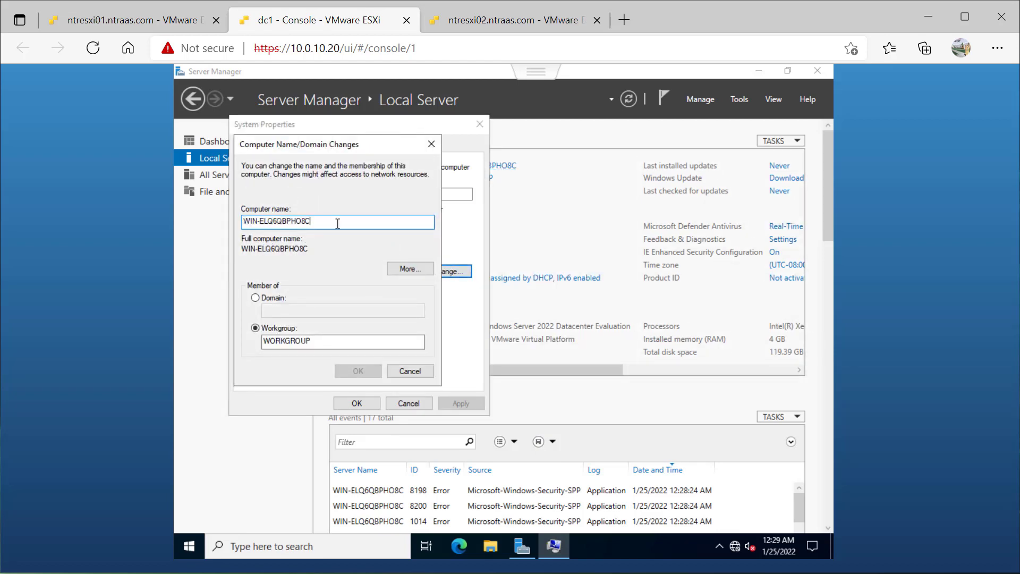
left_click_drag(338, 224, 172, 226)
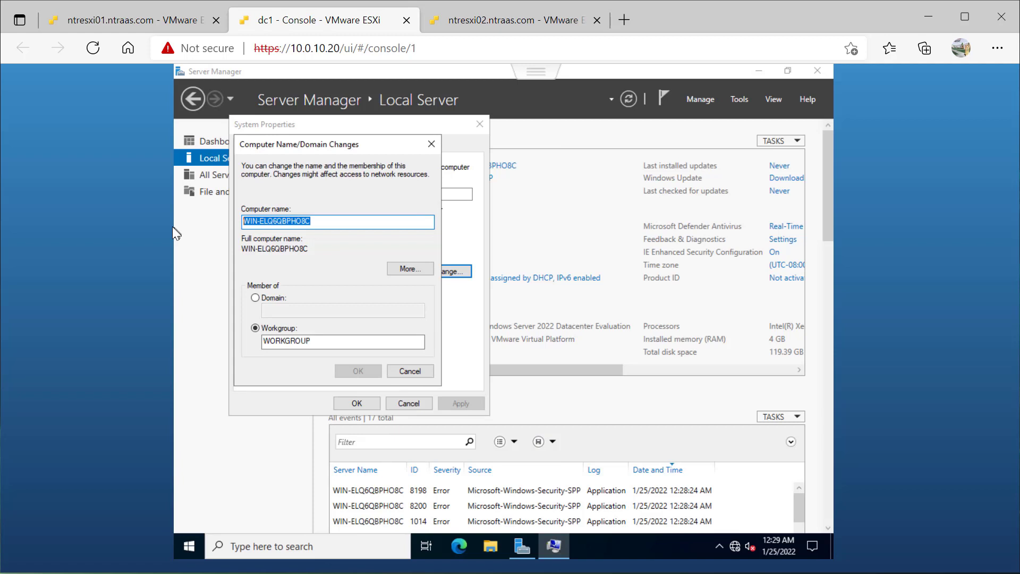
type("ntrdc01")
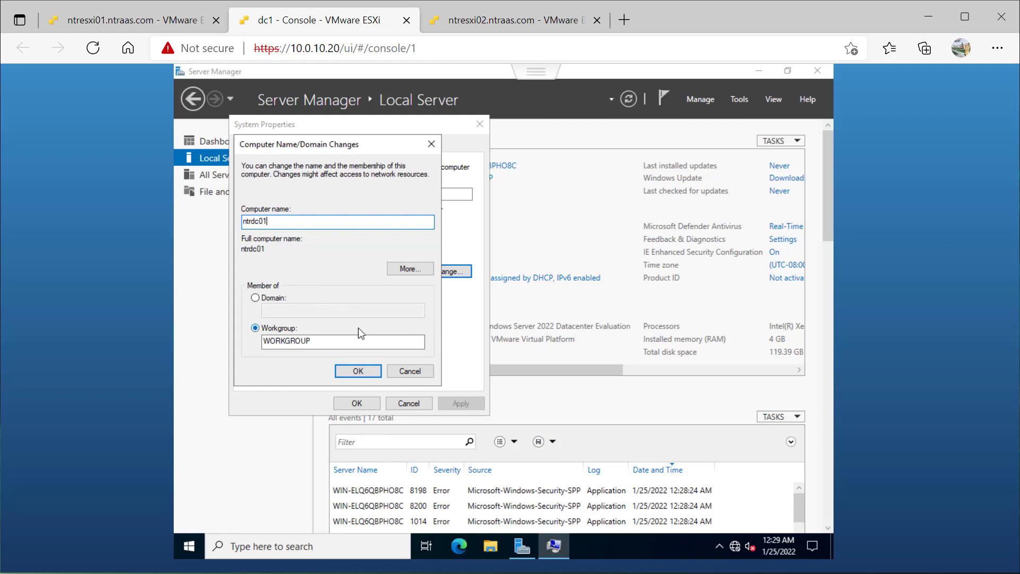
left_click(358, 371)
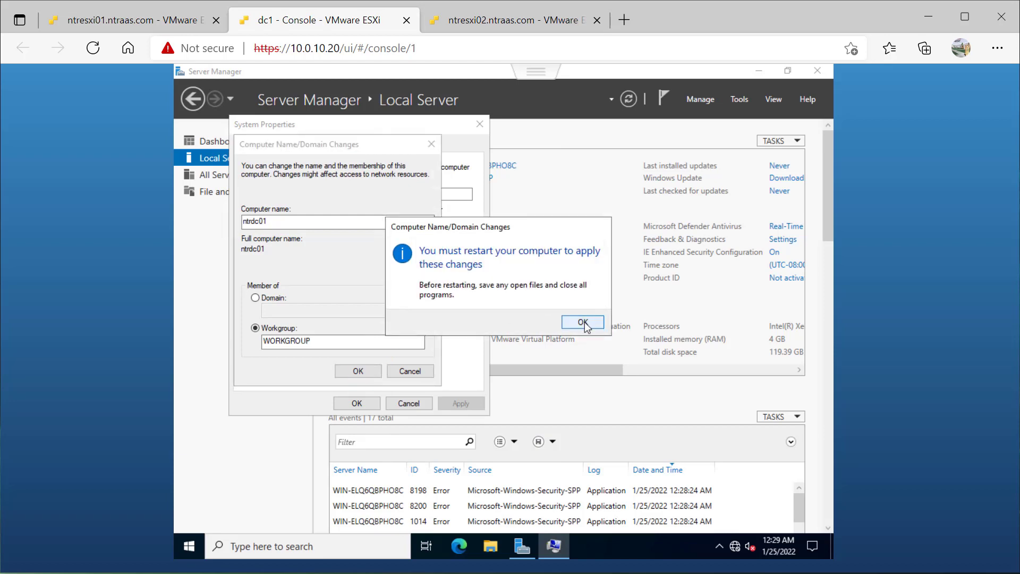
left_click(583, 322)
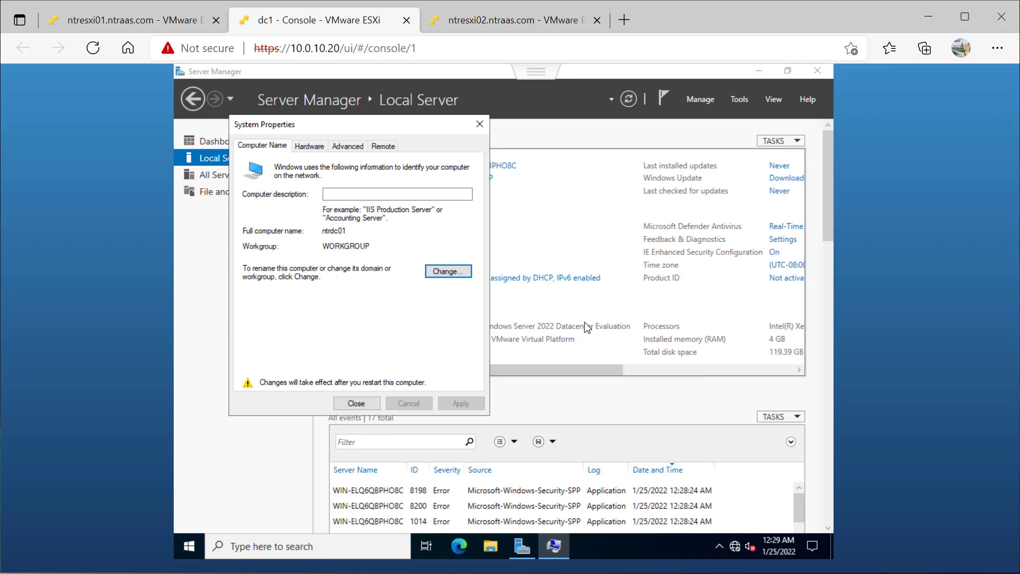
left_click(356, 403)
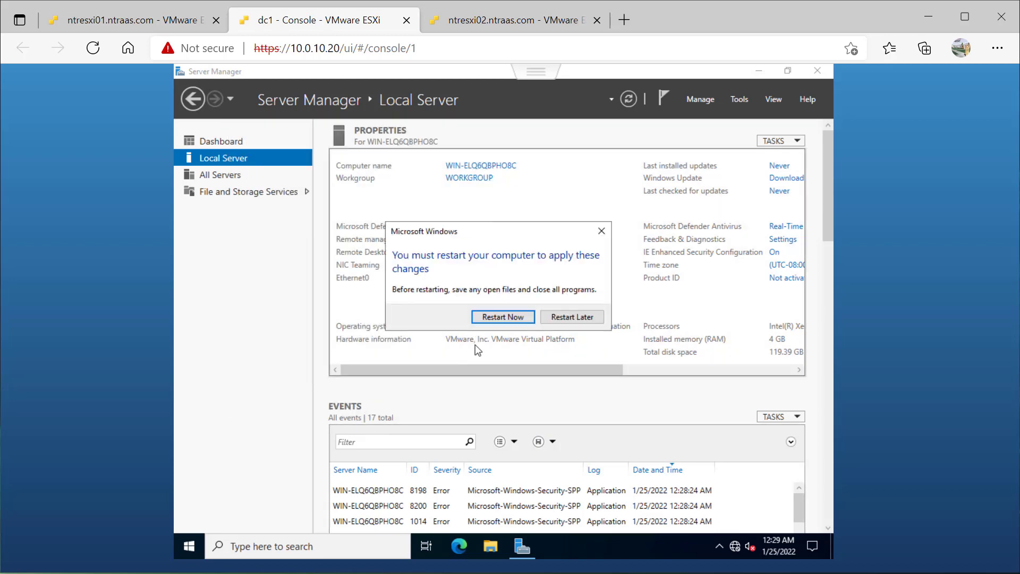
left_click(503, 318)
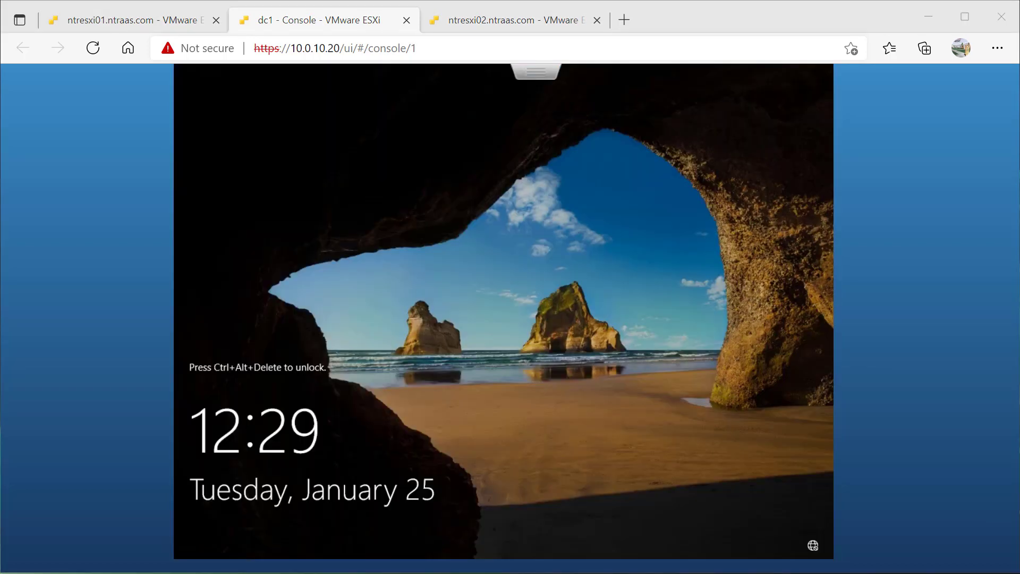
- Unlock the dc1 virtual machine, sign in as Administrator with the account password, and dismiss the Windows Admin Center prompt
left_click(527, 80)
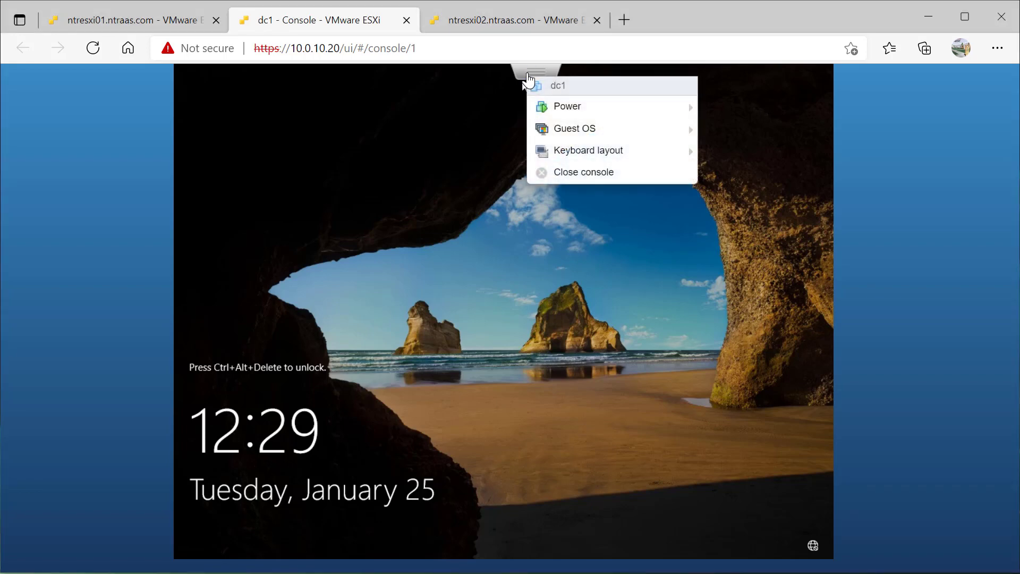
mouse_move(576, 130)
mouse_move(435, 187)
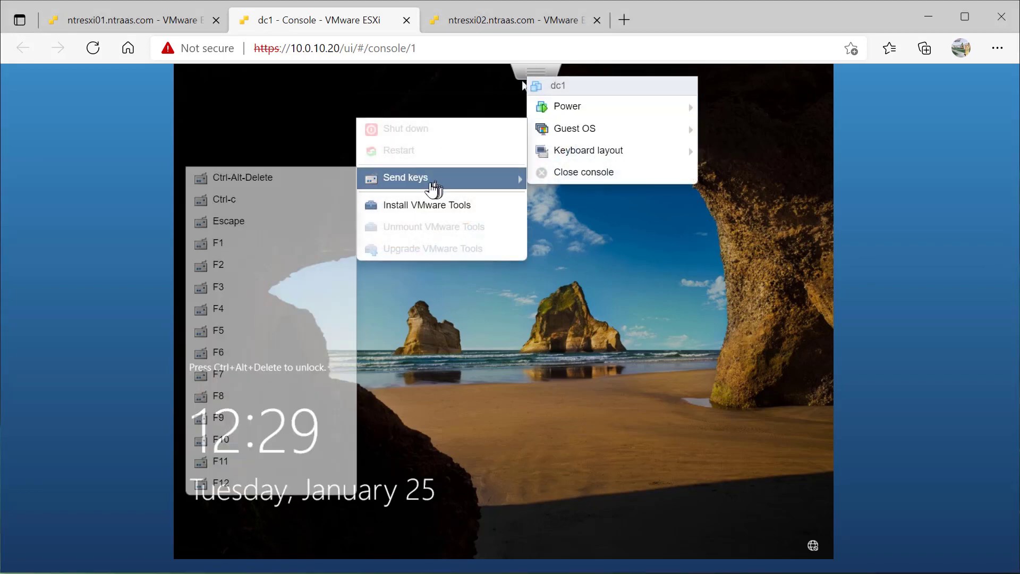
left_click(335, 187)
left_click(426, 362)
type("****")
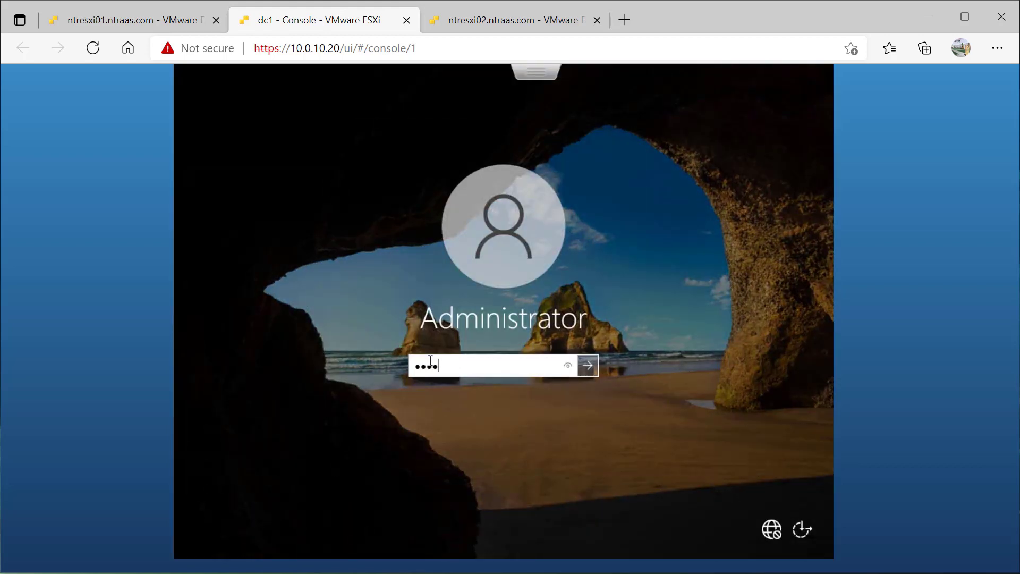
type("****")
key("Return")
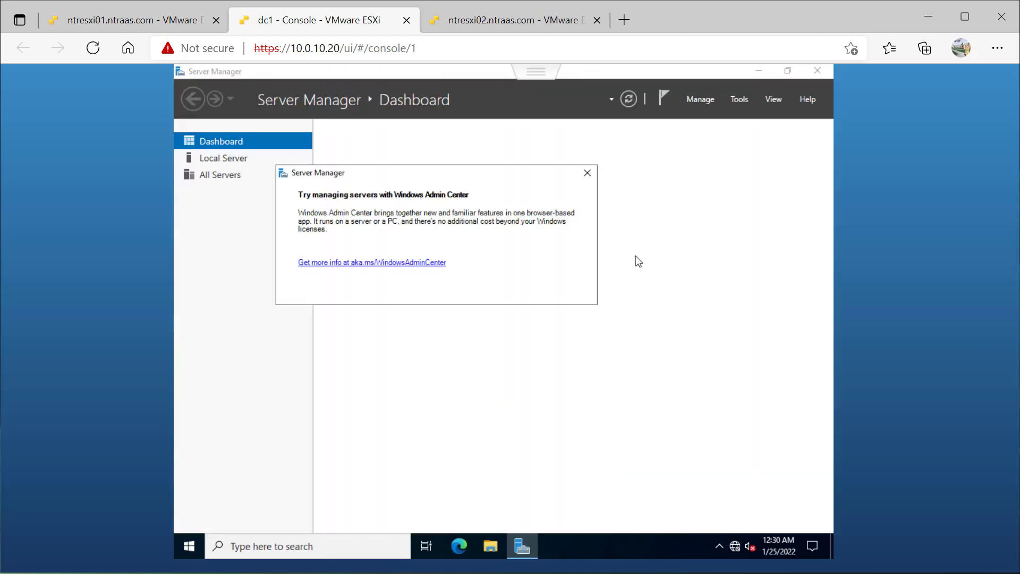
left_click(588, 169)
left_click(715, 99)
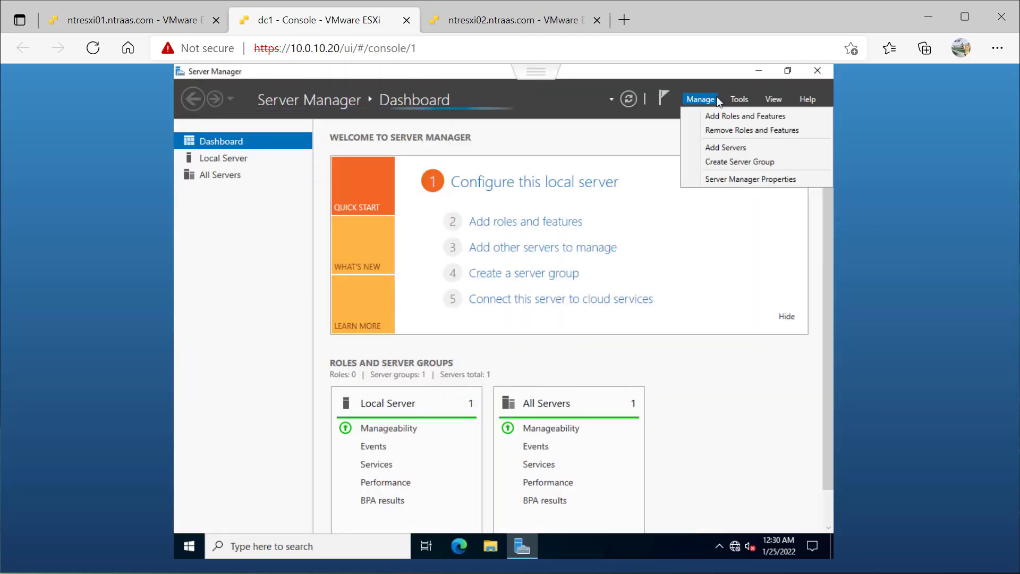
left_click(702, 117)
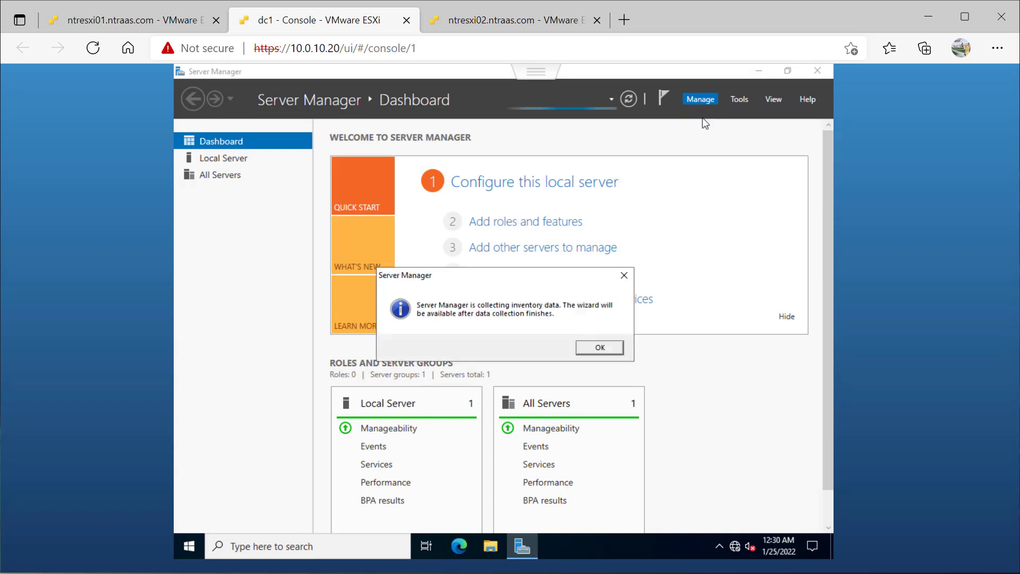
left_click(596, 348)
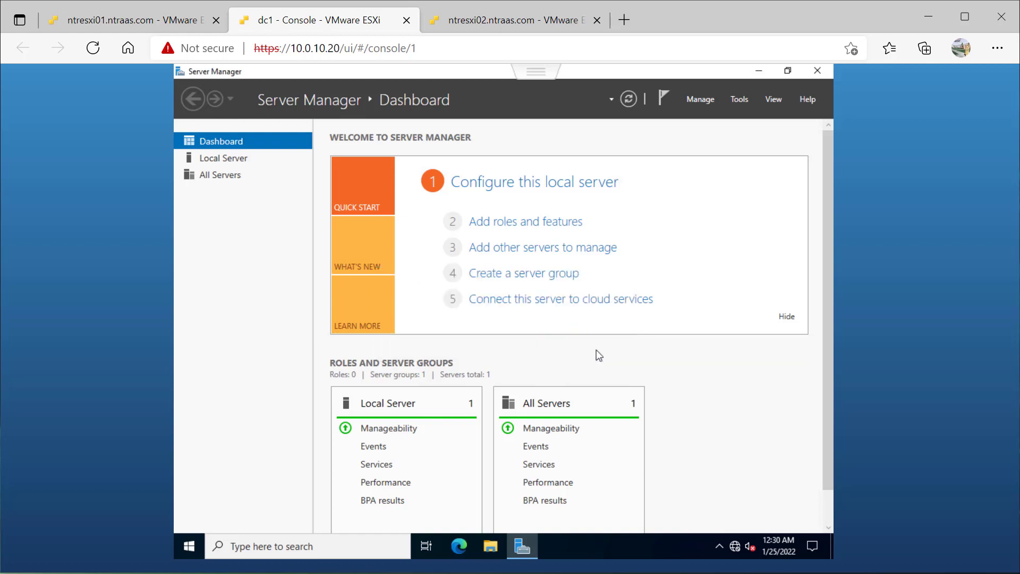
- Start adding roles and features with a role-based or feature-based installation on server ntrdc01 from the server pool
left_click(699, 99)
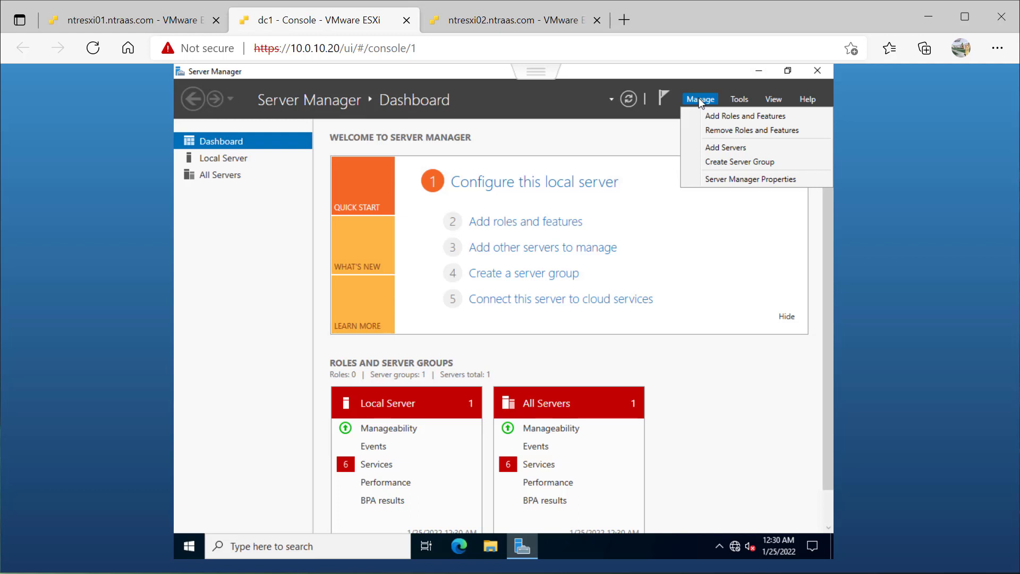
left_click(700, 117)
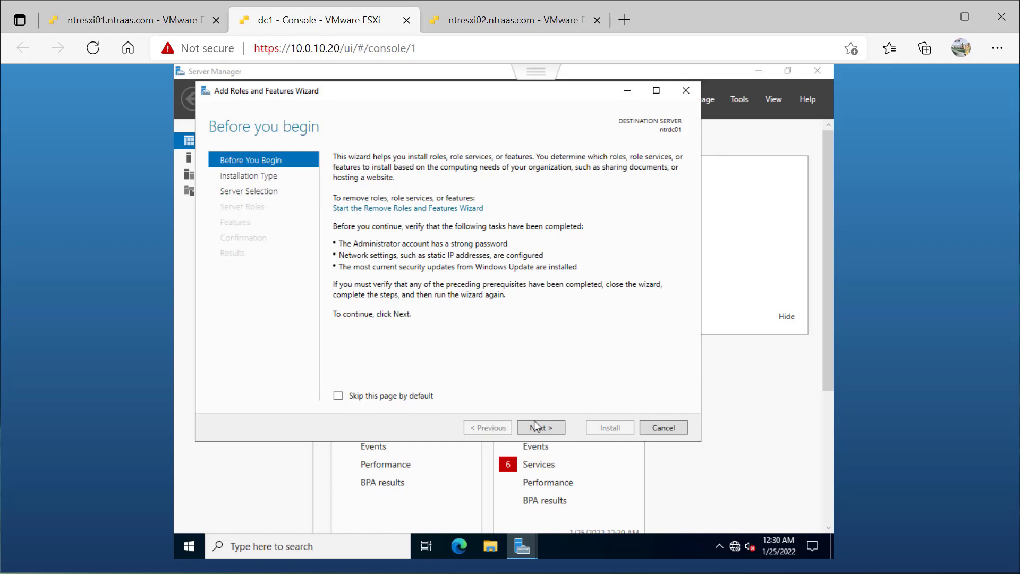
left_click(533, 421)
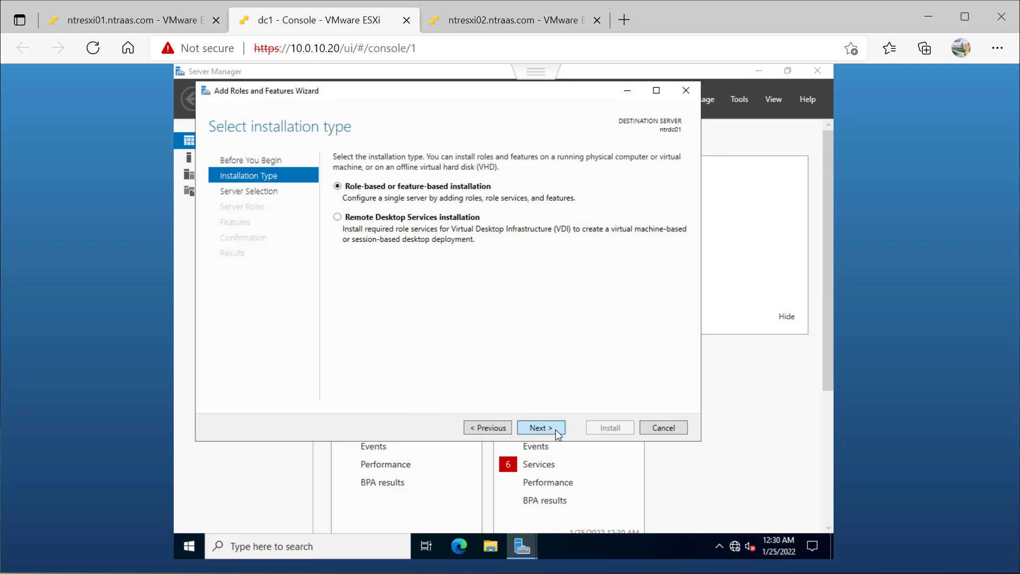
left_click(558, 435)
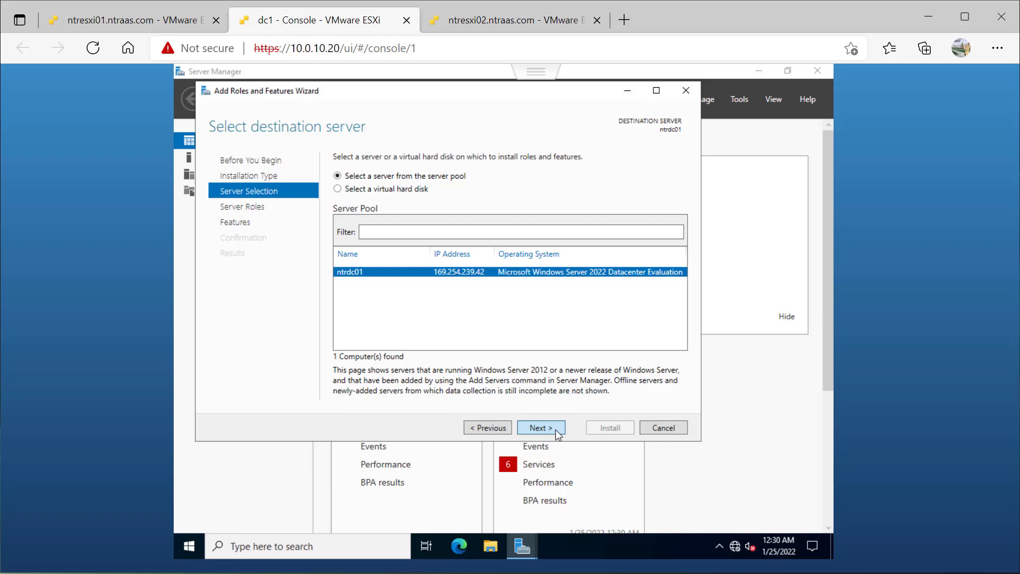
left_click(557, 431)
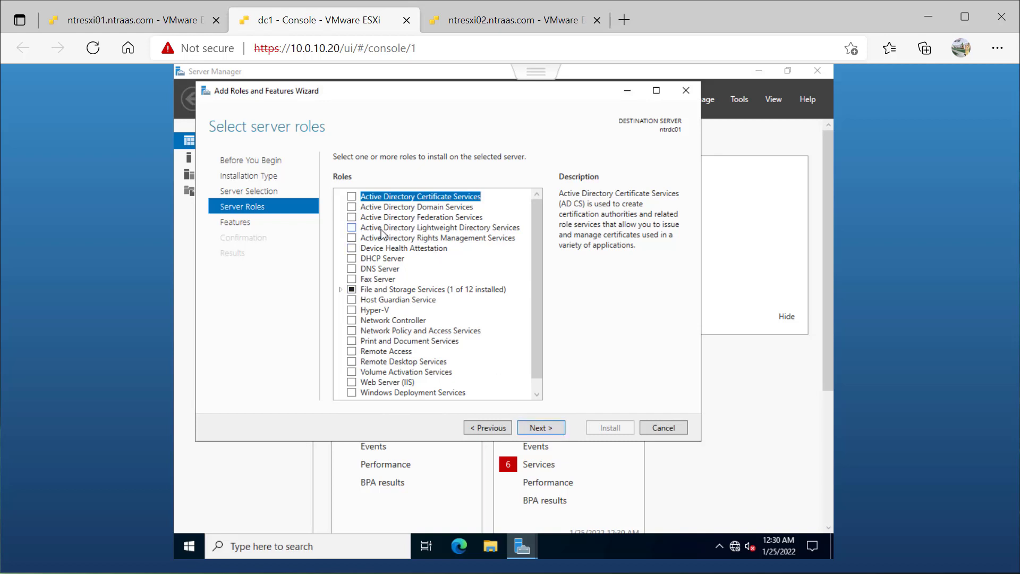
- Select the Active Directory Domain Services role with its required features and management tools, and install it
left_click(351, 208)
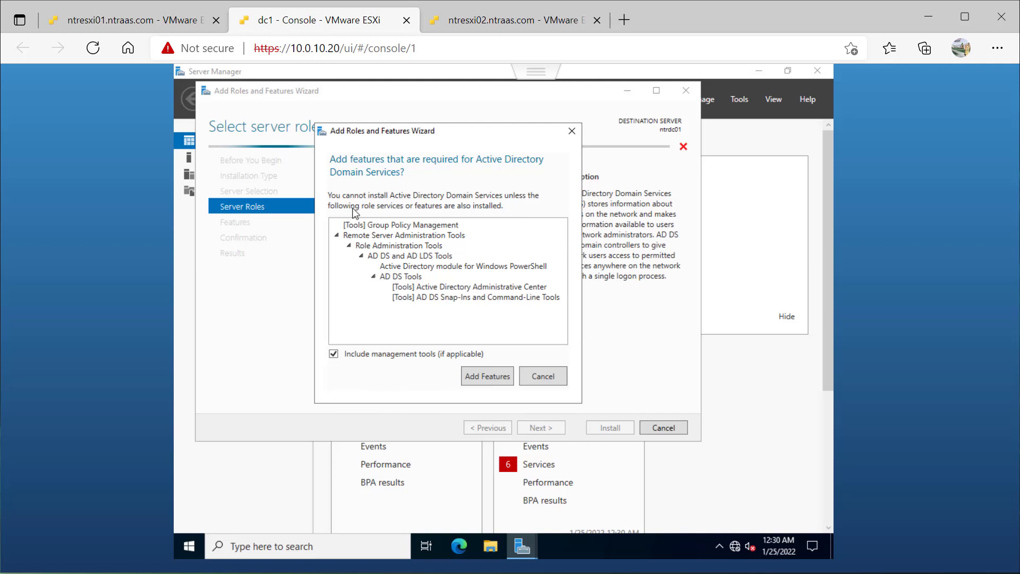
left_click(501, 382)
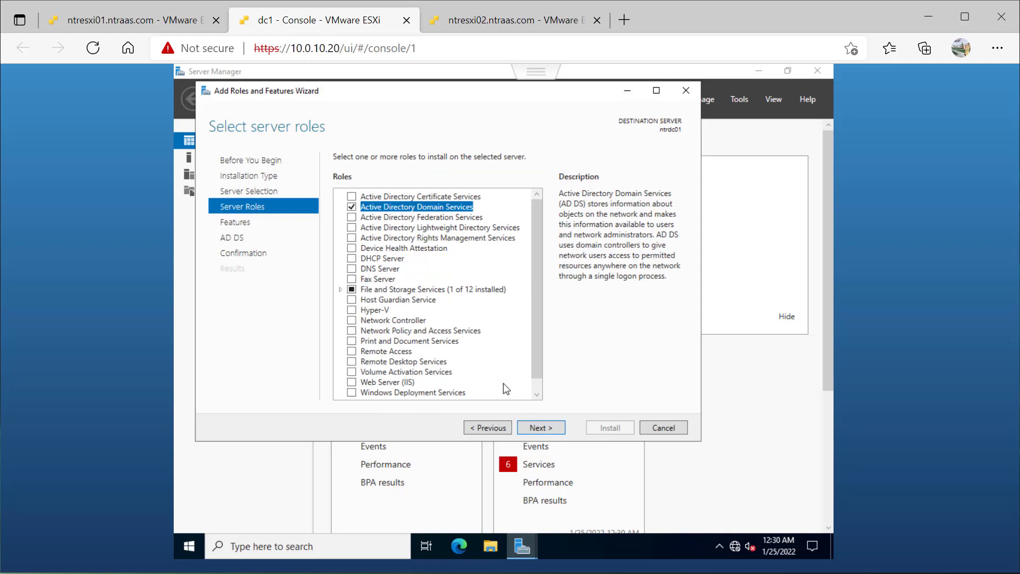
left_click(547, 433)
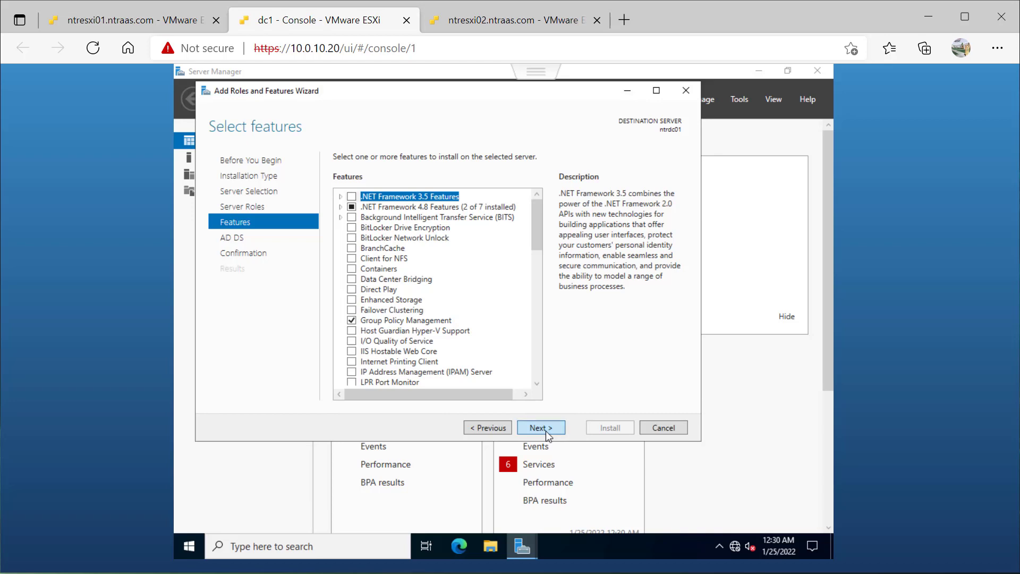
left_click(545, 431)
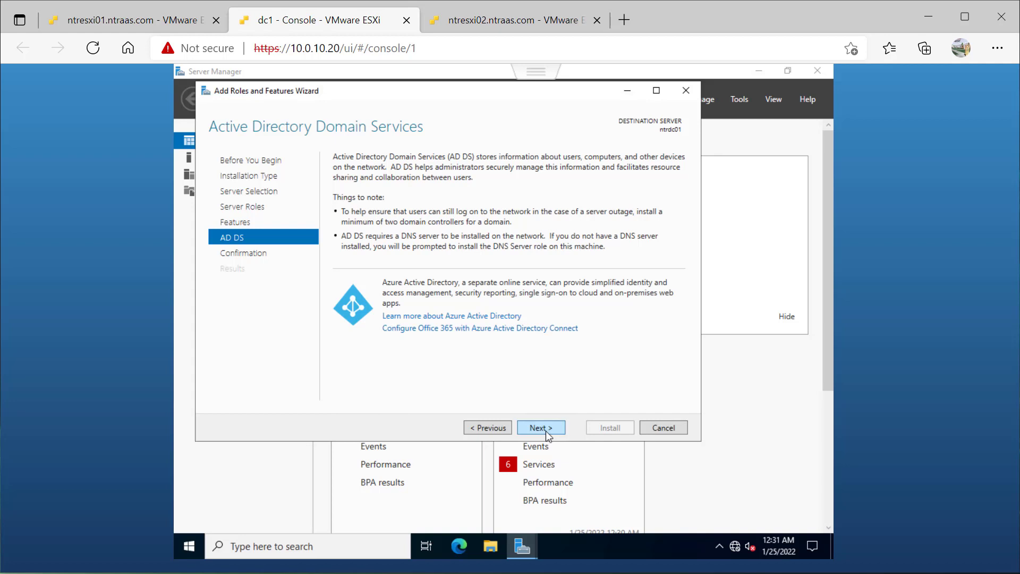
left_click(546, 432)
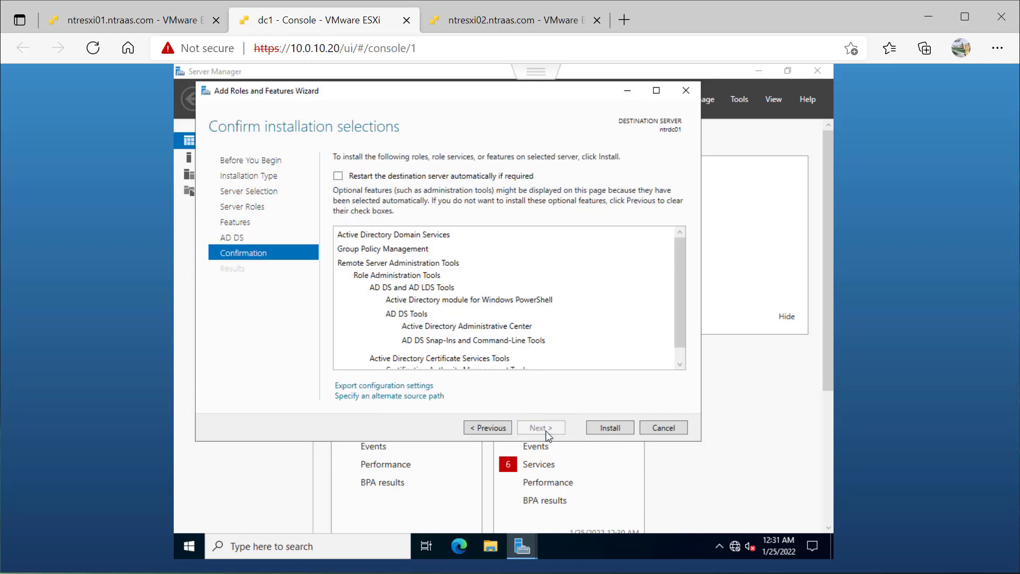
left_click(605, 428)
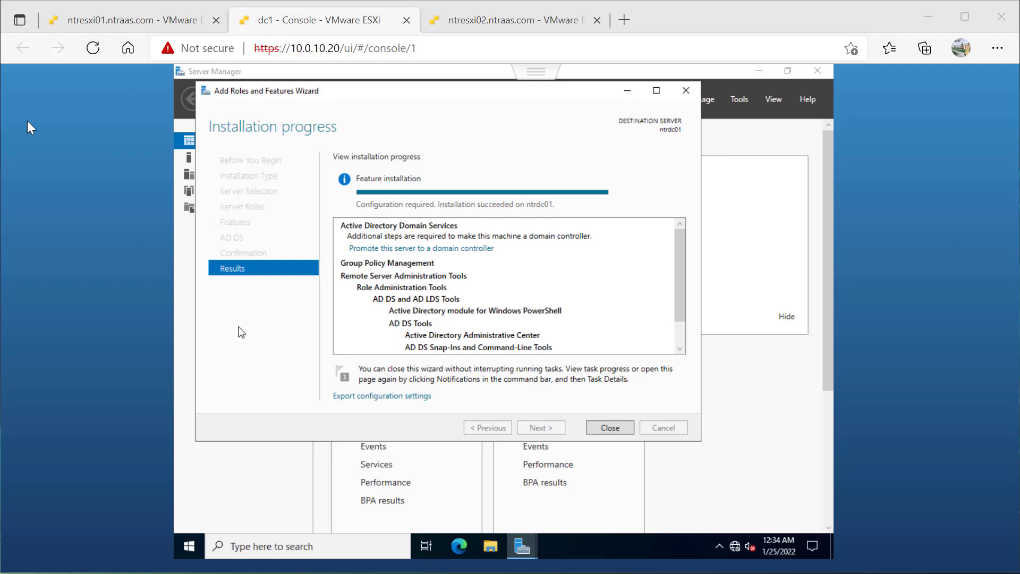
- Begin promoting the server to a domain controller in a new forest with the root domain name ntraas.com
left_click(402, 250)
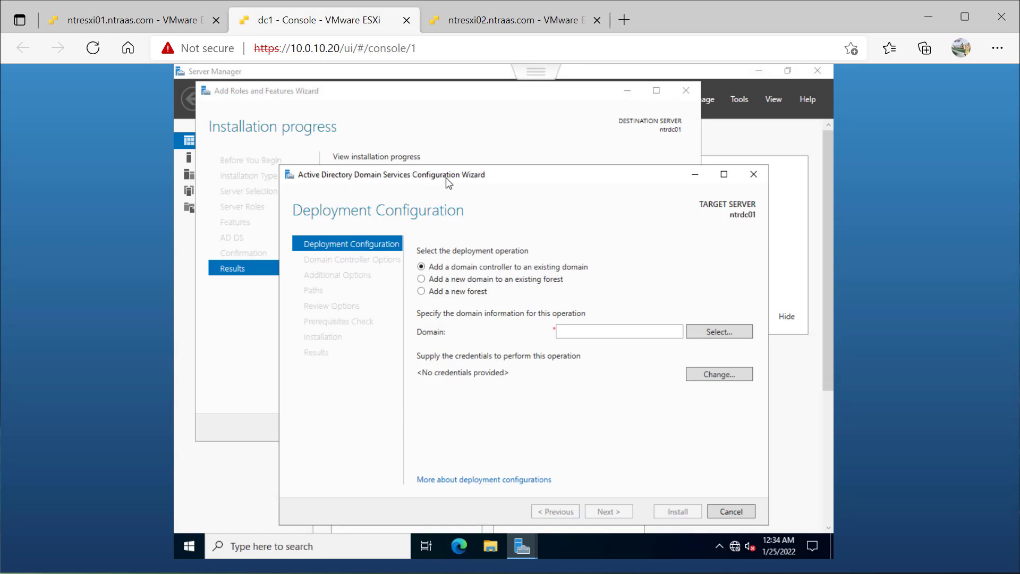
left_click_drag(446, 181, 350, 137)
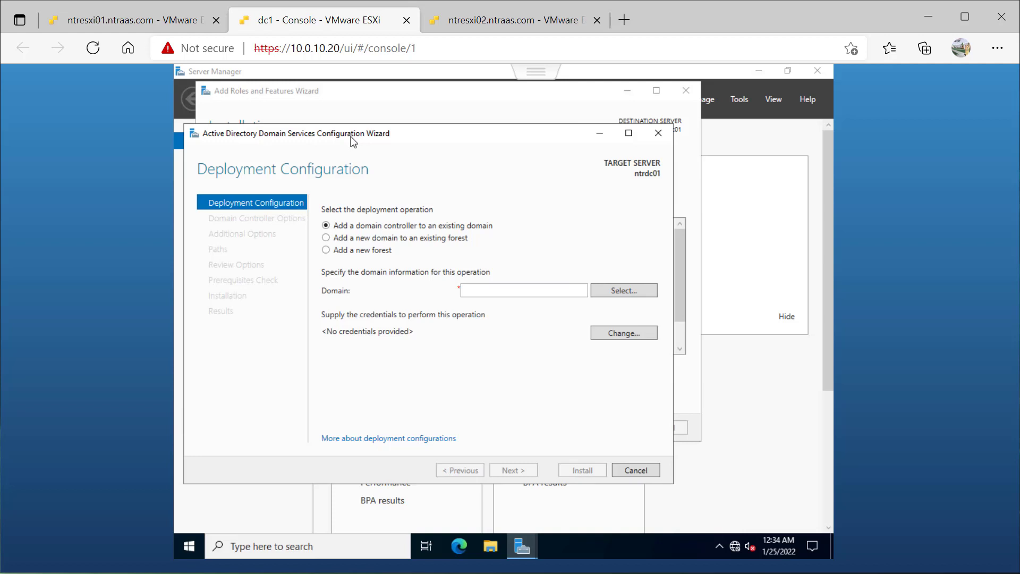
left_click(326, 250)
left_click(491, 291)
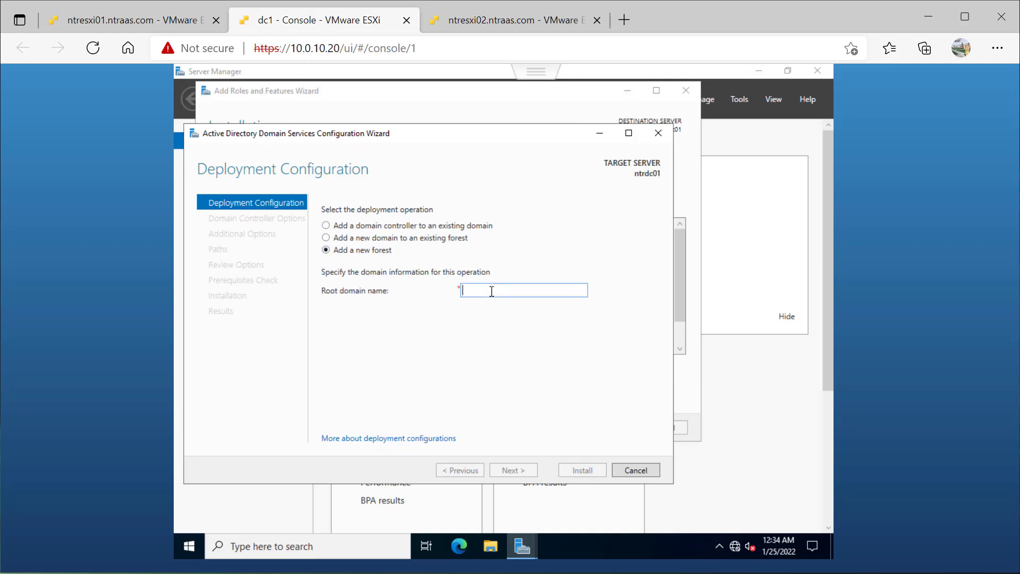
type("ntraa")
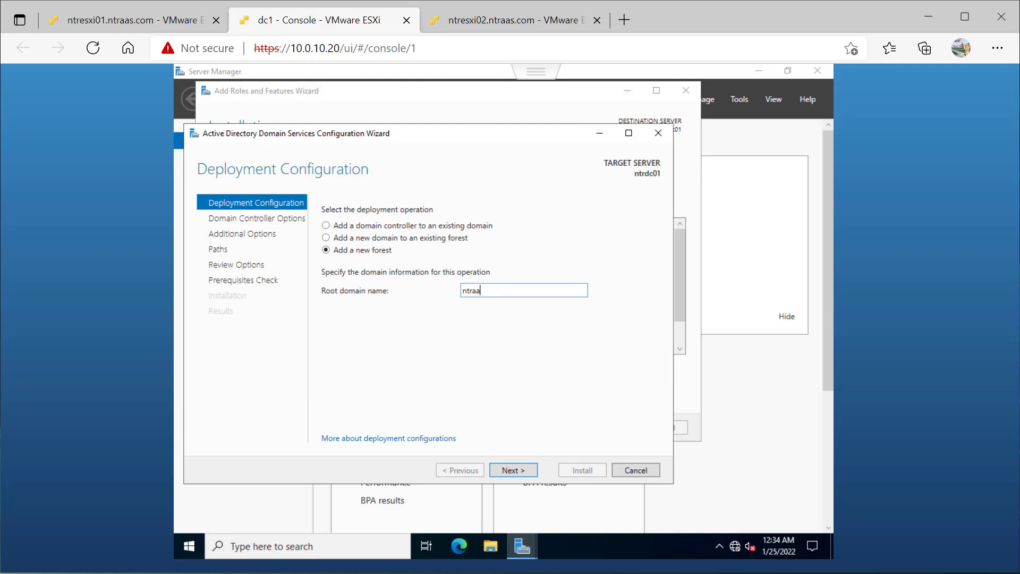
type("s.com")
left_click(525, 474)
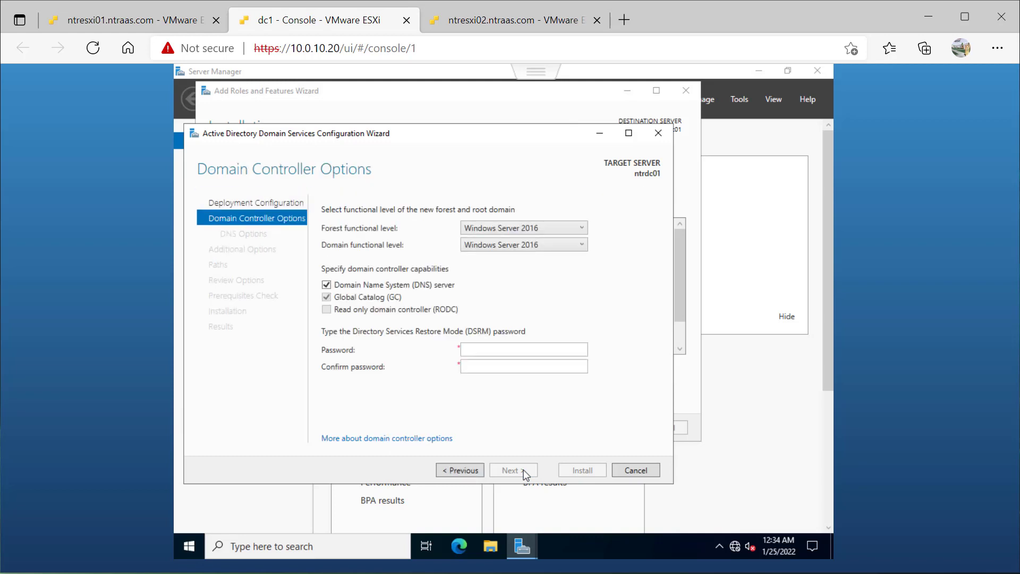
- Keep the forest and domain functional levels at Windows Server 2016 with DNS server enabled, and enter and confirm the DSRM password
left_click(482, 229)
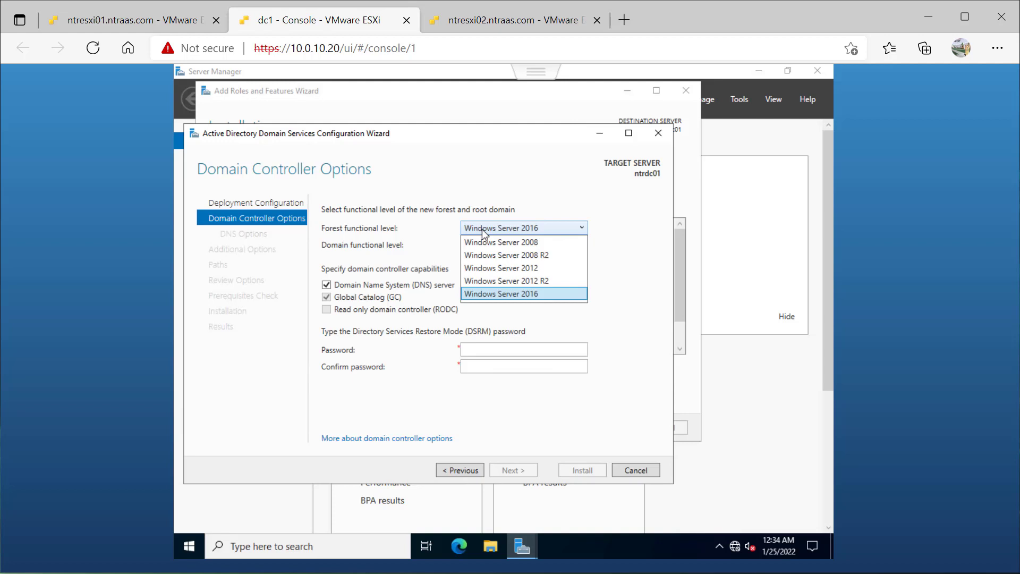
left_click(482, 229)
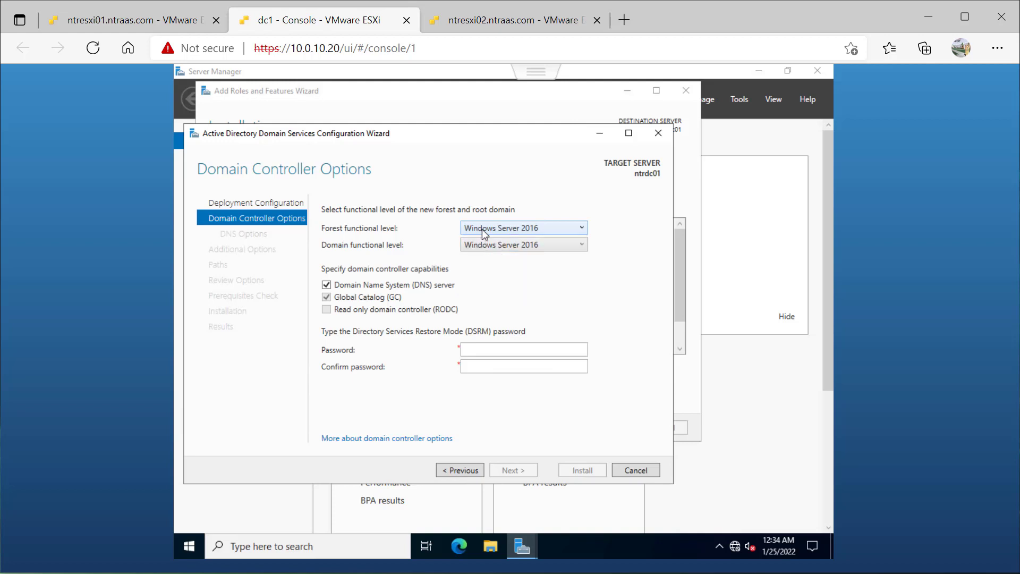
left_click(480, 246)
left_click(480, 256)
type("********")
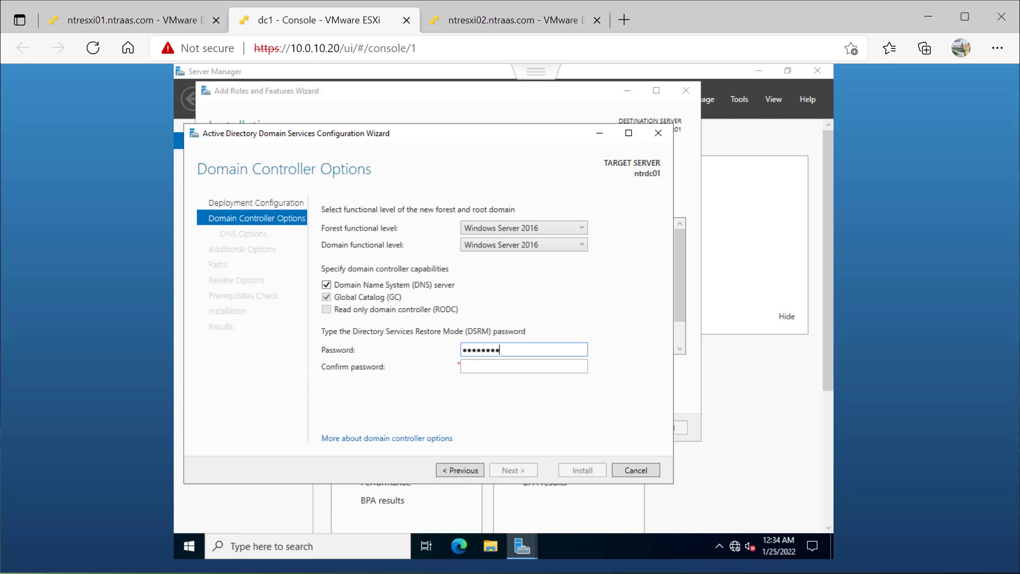
key("Tab")
type("********")
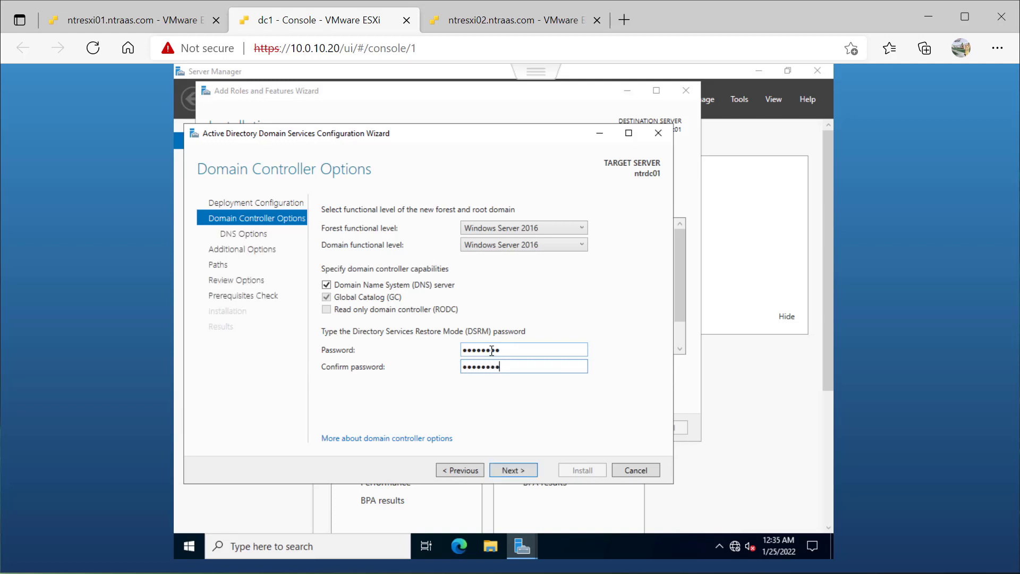
left_click(524, 473)
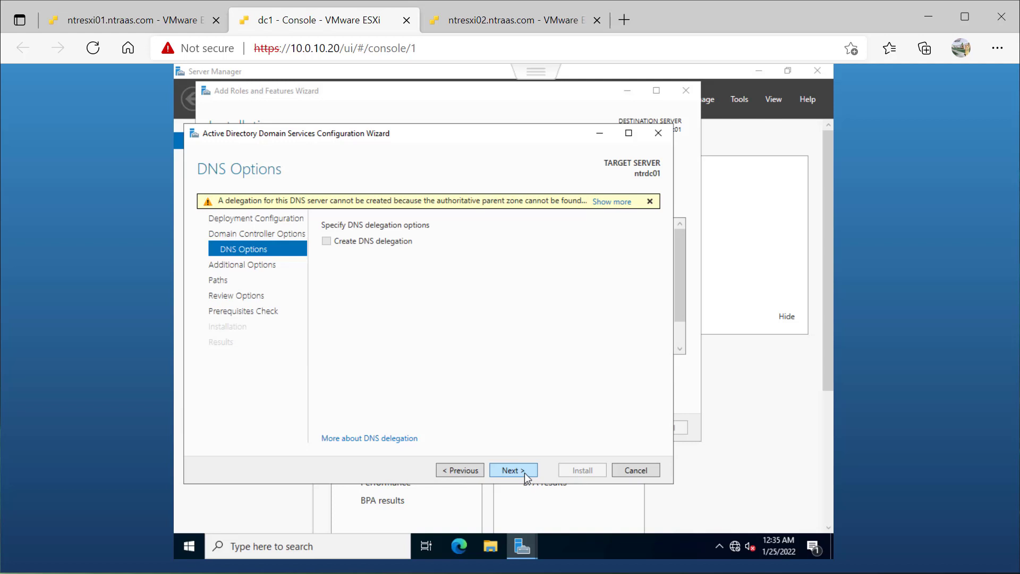
- Skip DNS delegation and accept the NetBIOS domain name NTRAAS and the default database, log and SYSVOL folders
left_click(512, 470)
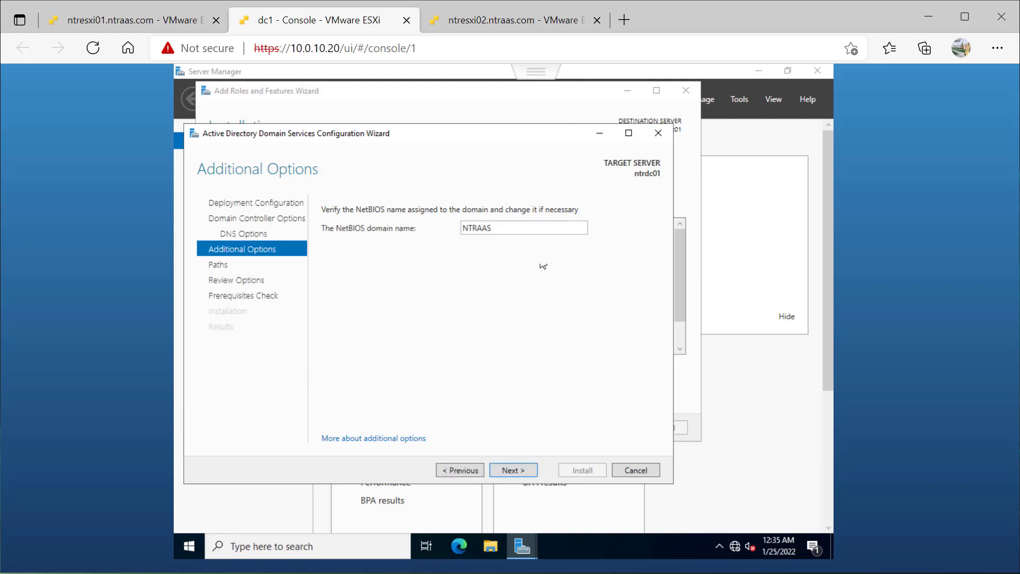
left_click(507, 470)
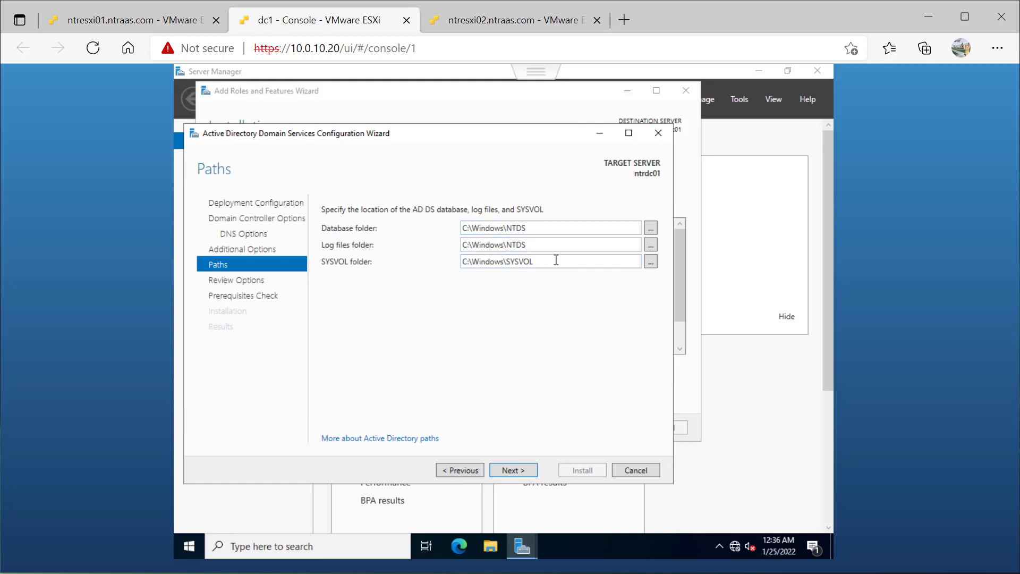
left_click(507, 470)
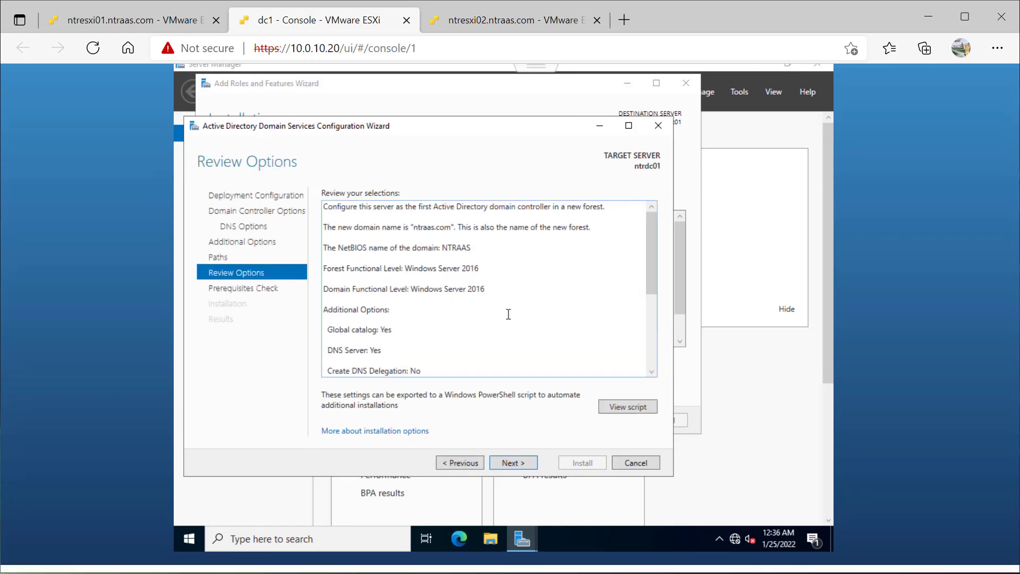
- Review the selections and the generated PowerShell deployment script, including its domain name, and continue to the prerequisites check
scroll(505, 318, "down", 5)
scroll(508, 314, "up", 5)
left_click(628, 415)
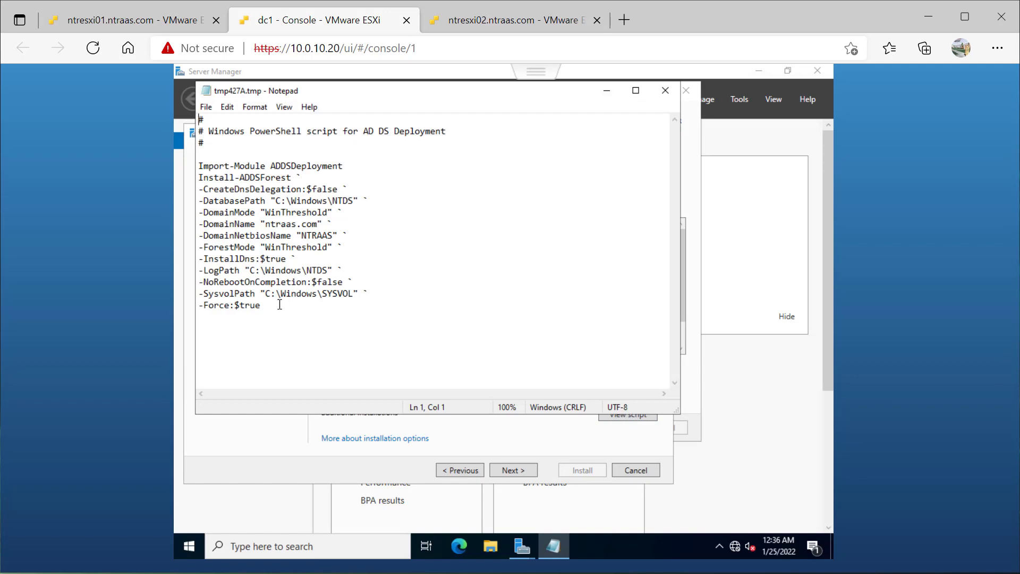
left_click_drag(279, 304, 215, 154)
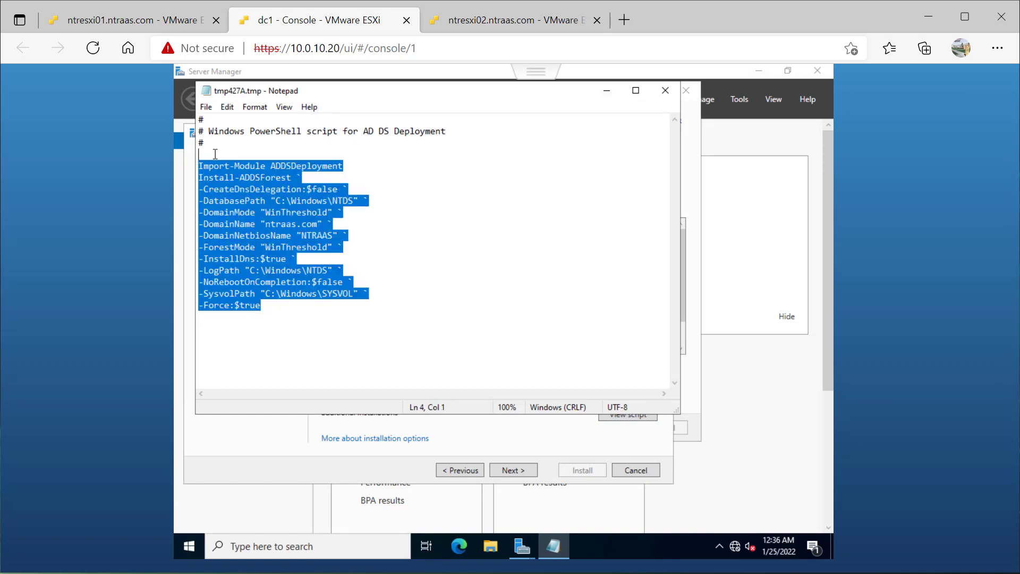
left_click(358, 184)
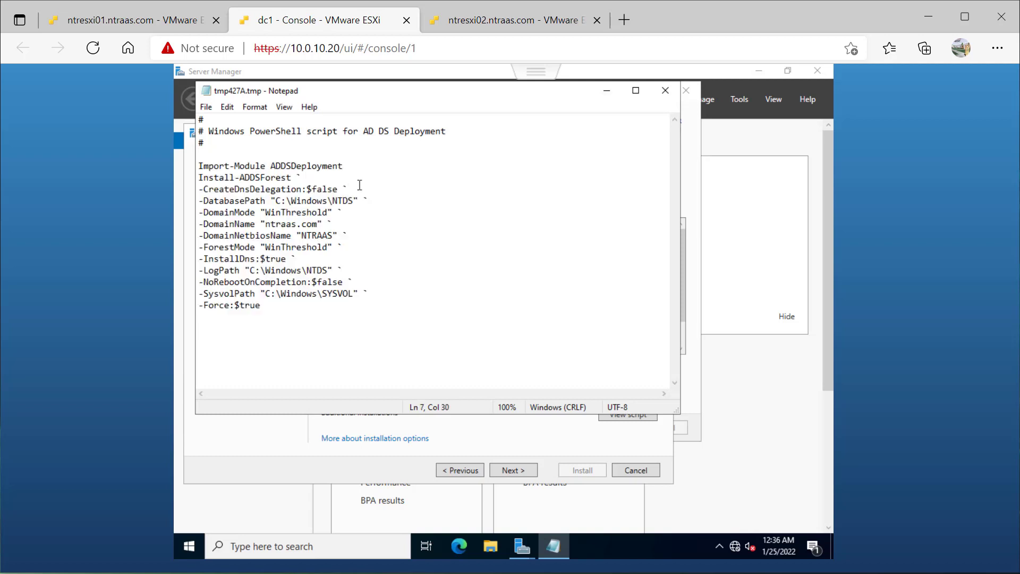
left_click_drag(259, 224, 326, 222)
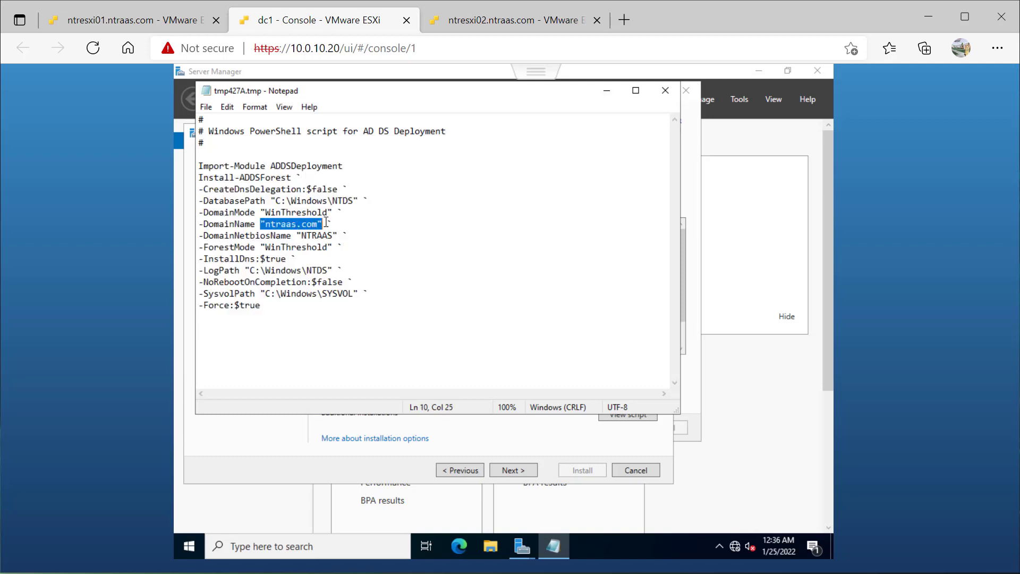
left_click(391, 245)
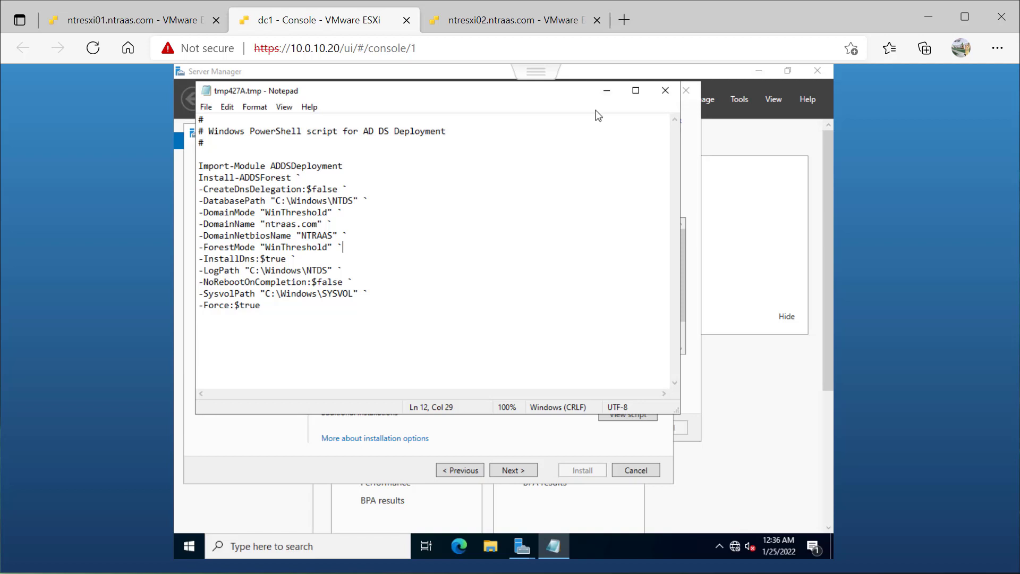
left_click(665, 91)
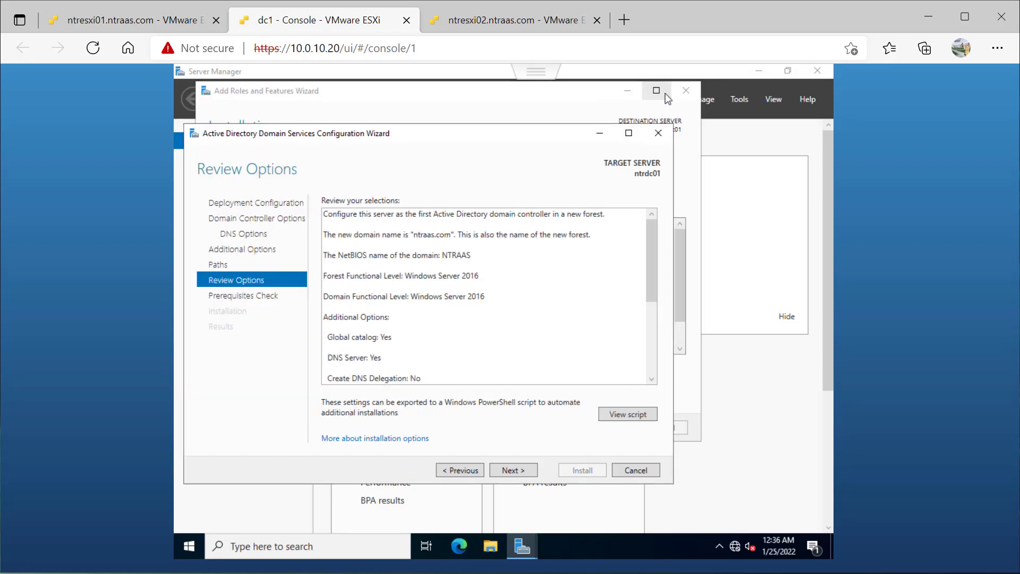
left_click(518, 471)
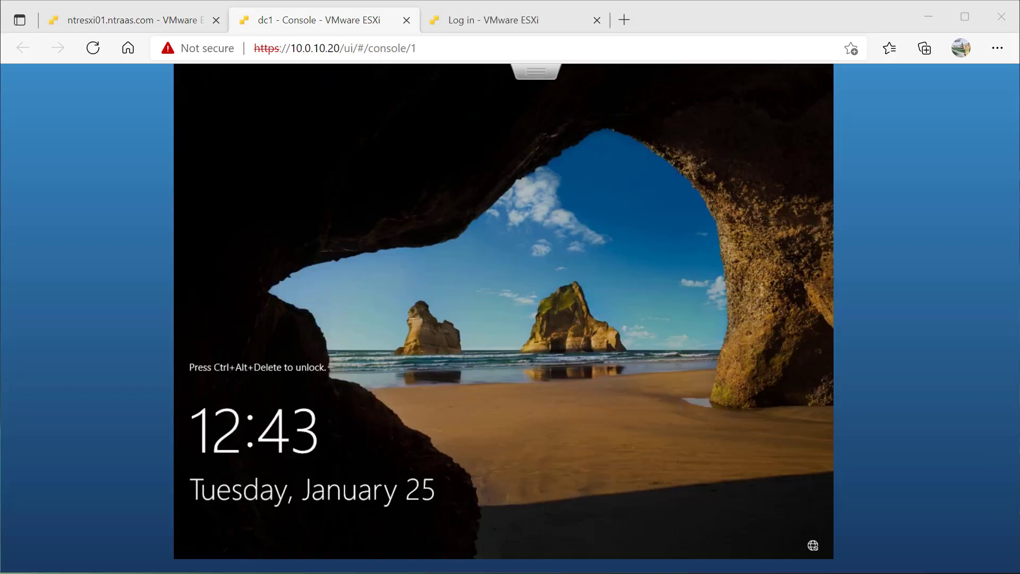
- Unlock the dc1 console, sign in as NTRAAS\Administrator with the account password, and dismiss the Windows Admin Center prompt
left_click(536, 71)
mouse_move(583, 129)
mouse_move(441, 178)
left_click(250, 177)
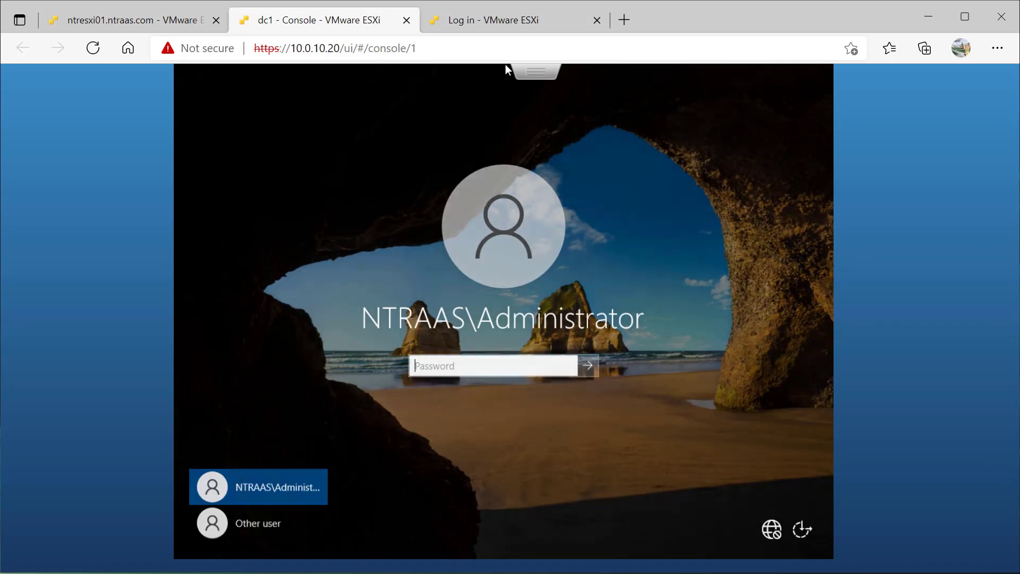
type("••••••••")
key("Return")
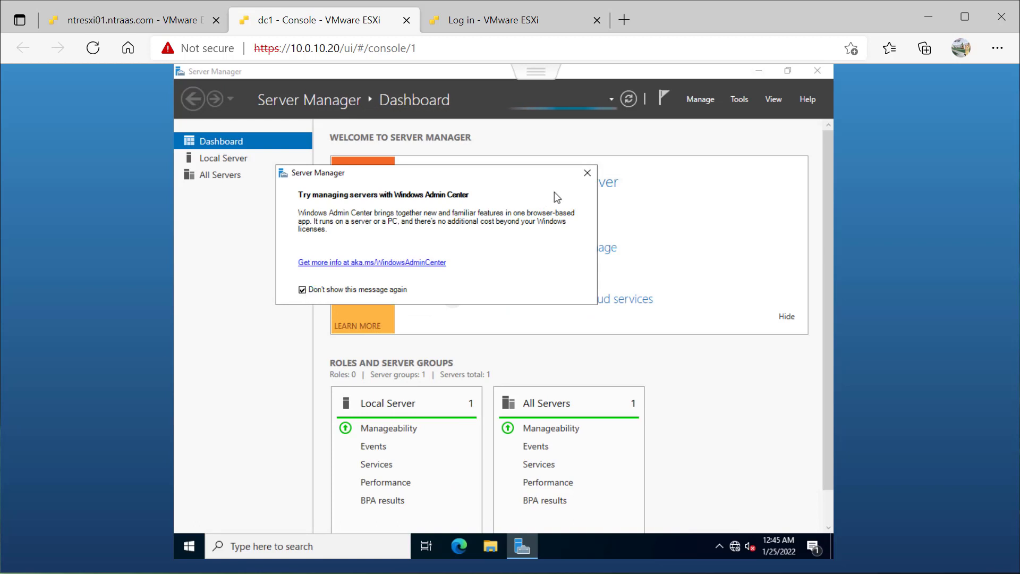
left_click(587, 172)
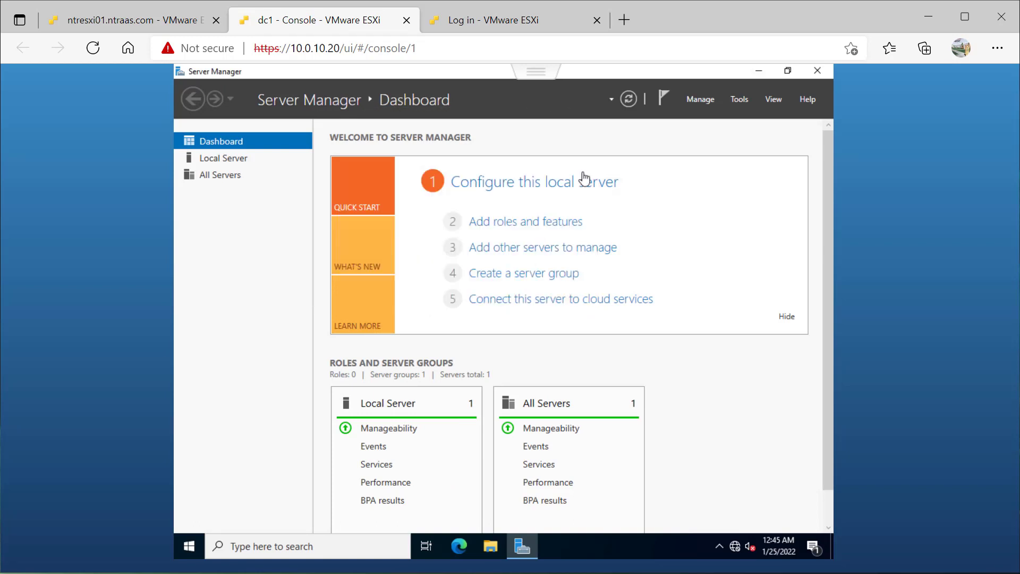
- Open the TCP/IPv4 properties of the local server's Ethernet0 adapter with a manually specified IP address
left_click(243, 163)
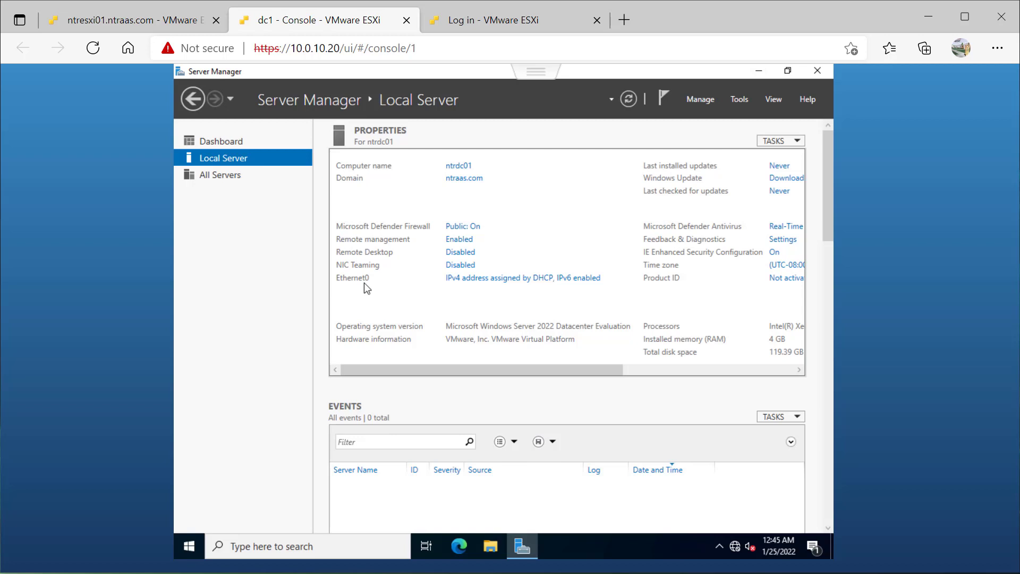
left_click(476, 277)
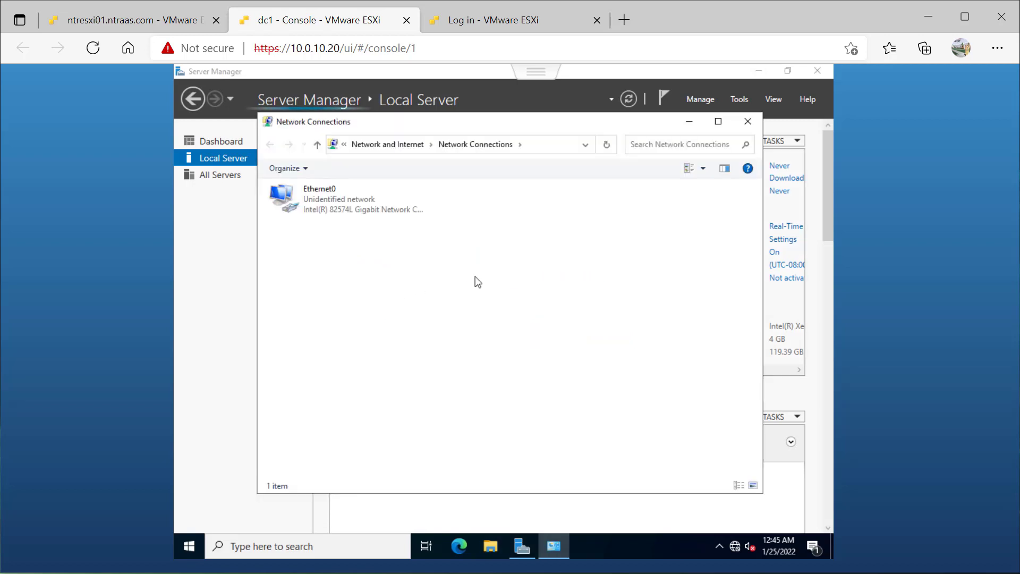
left_click(308, 206)
double_click(307, 205)
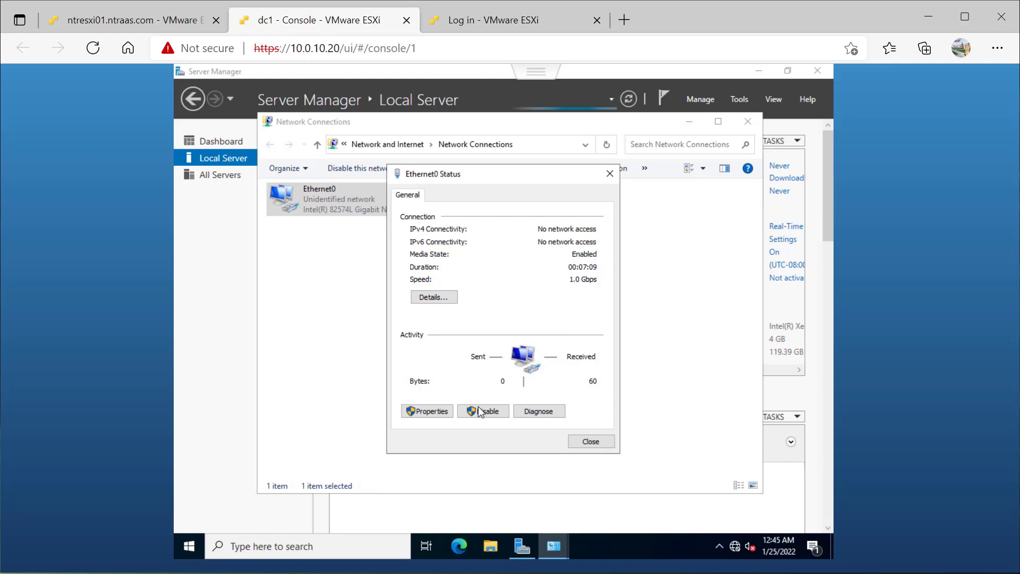
left_click(428, 412)
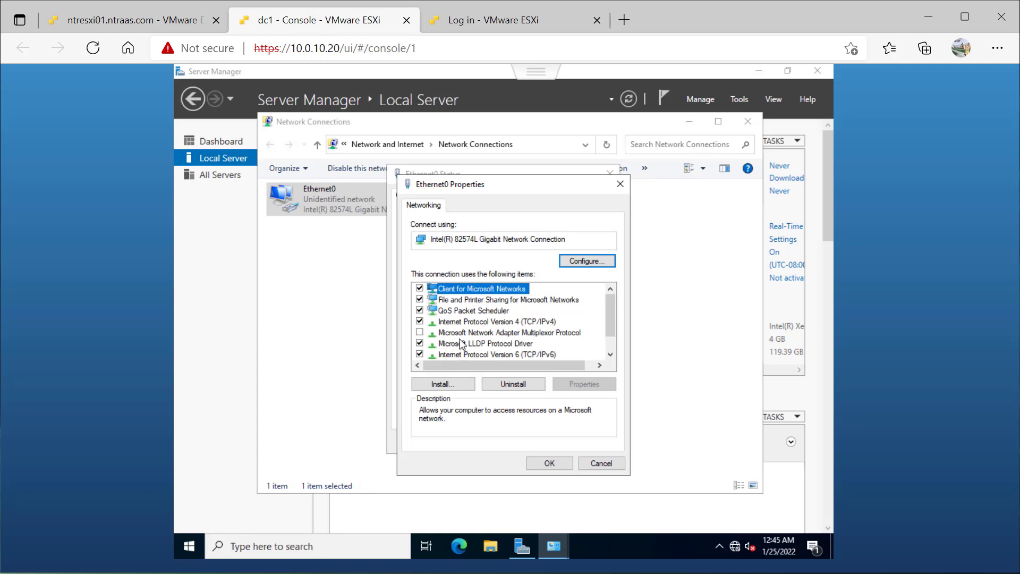
double_click(465, 322)
left_click(480, 324)
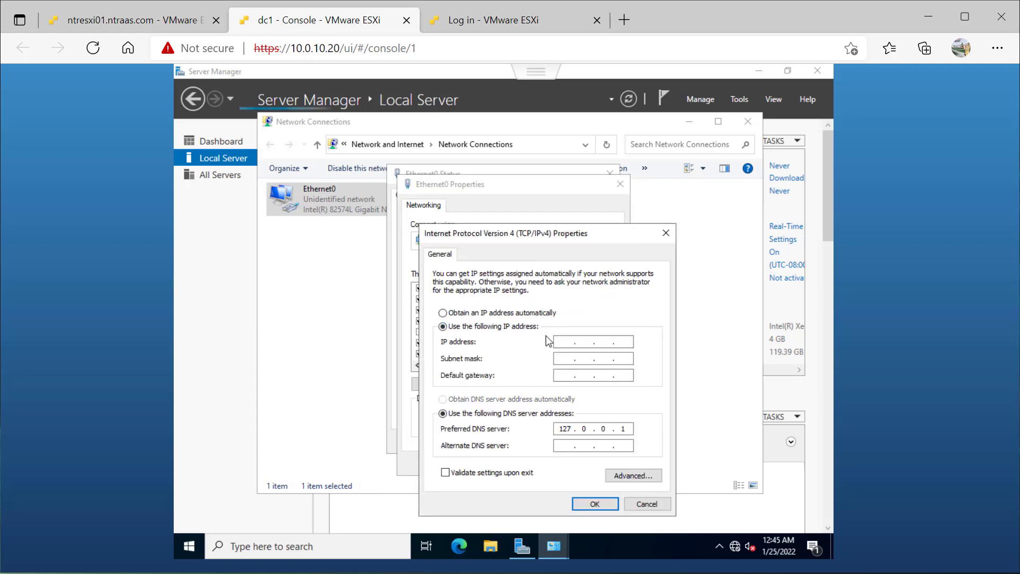
- Set the adapter's IP address to 10.0.10.10, subnet mask to 255.255.255.0 and default gateway to 10.0.10.1
type("10.0.10.10")
key("Tab")
type("255.255.")
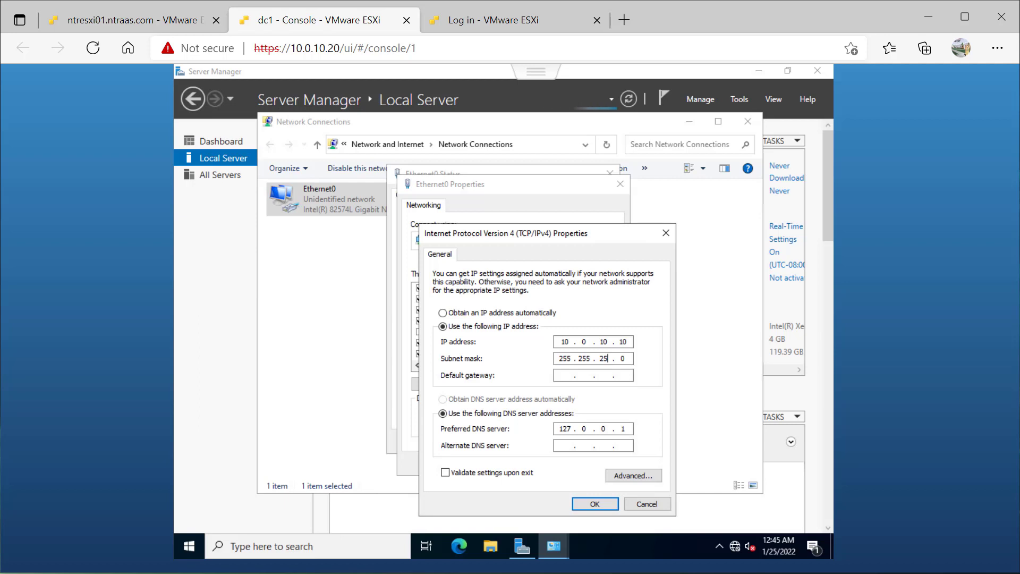
type("255")
key("Tab")
type("10.0.10.1")
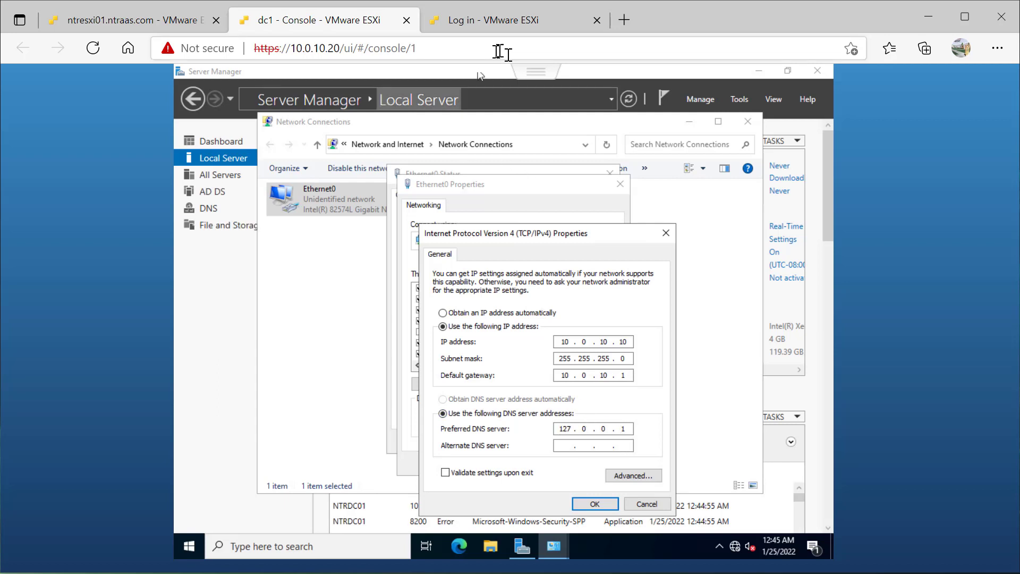
- Set the alternate DNS server to 10.0.10.11, apply the adapter settings, and close the network windows
left_click(561, 445)
type("10.0.10.11")
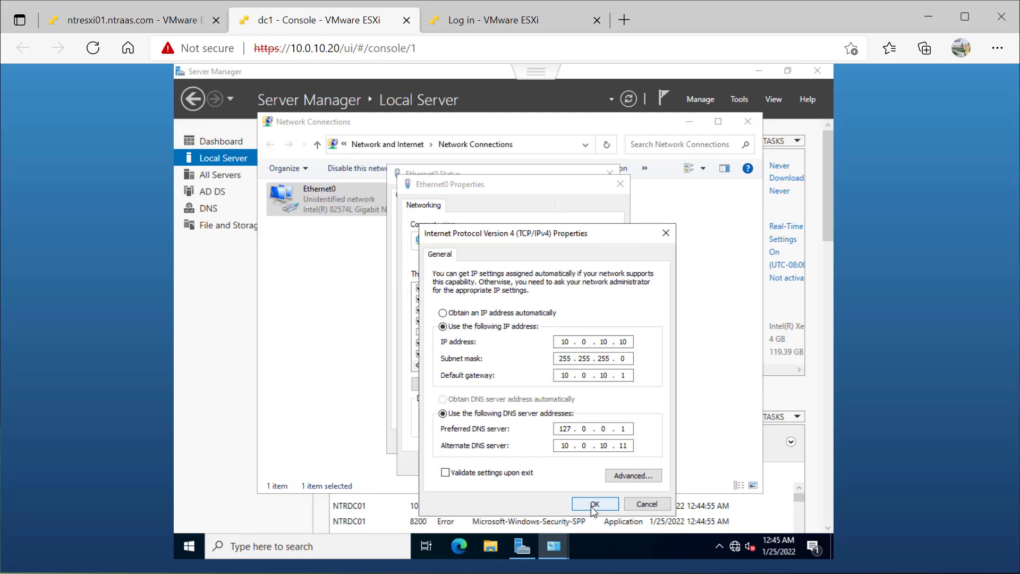
left_click(594, 509)
left_click(550, 466)
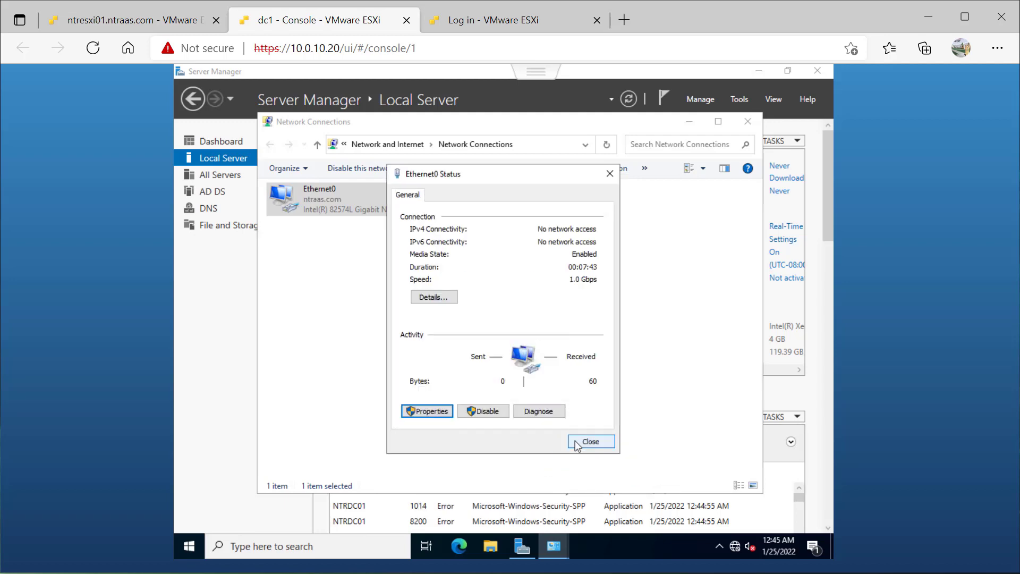
left_click(579, 443)
left_click(748, 122)
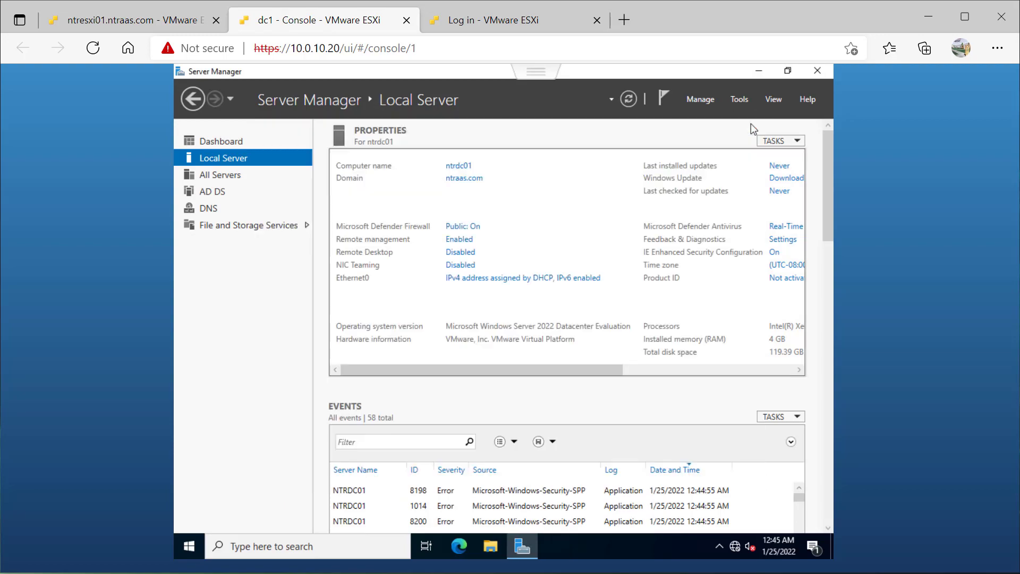
- Switch to the host's Command Prompt and ping ntraas.com to test name resolution
key("alt+Tab")
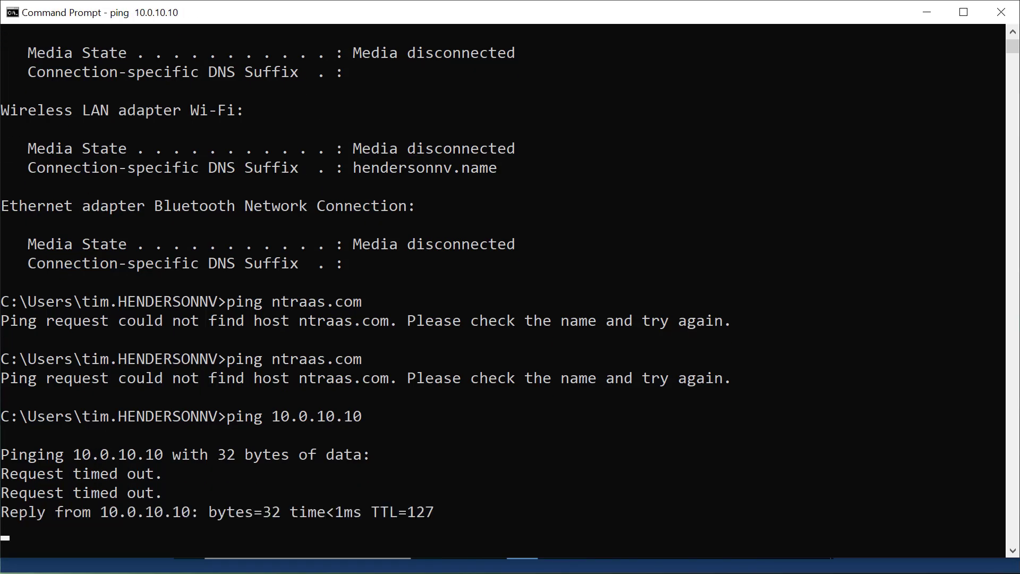
key("Up")
- Ping 10.0.10.10, interrupt that ping, and retry pinging ntraas.com
key("Up")
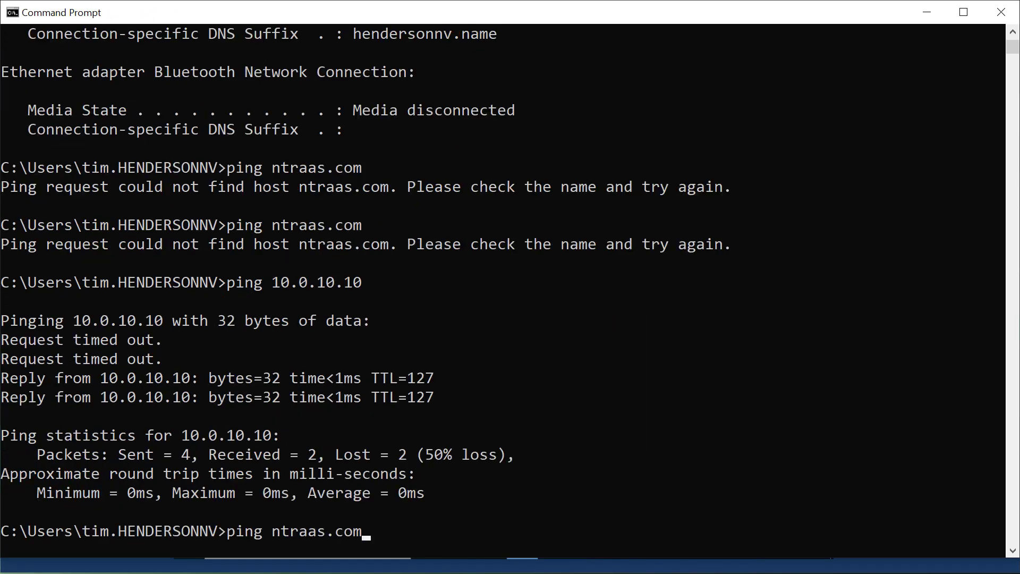
key("Return")
key("Return")
key("Up")
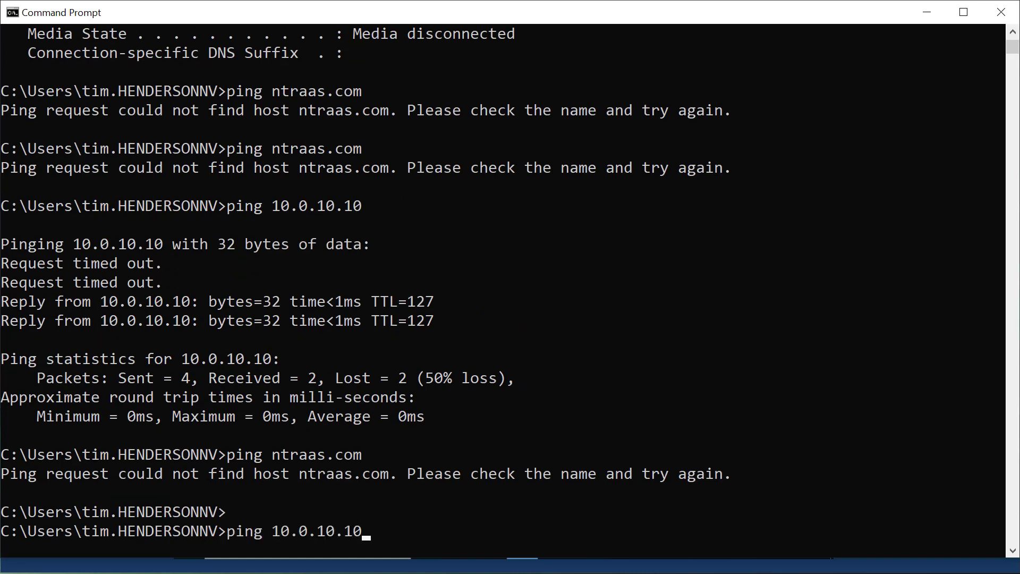
key("Return")
key("ctrl+c")
key("Up")
key("Up")
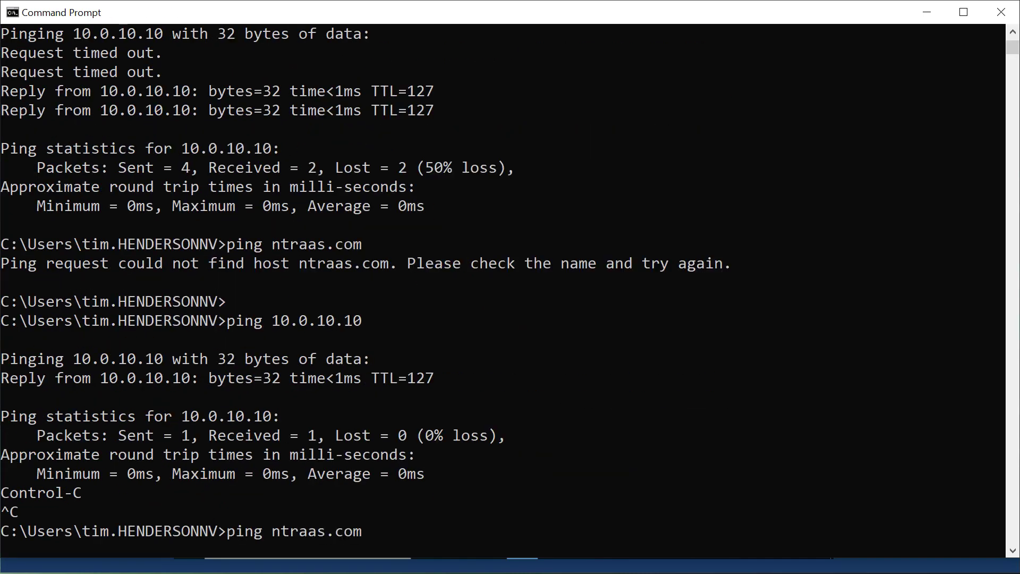
key("Return")
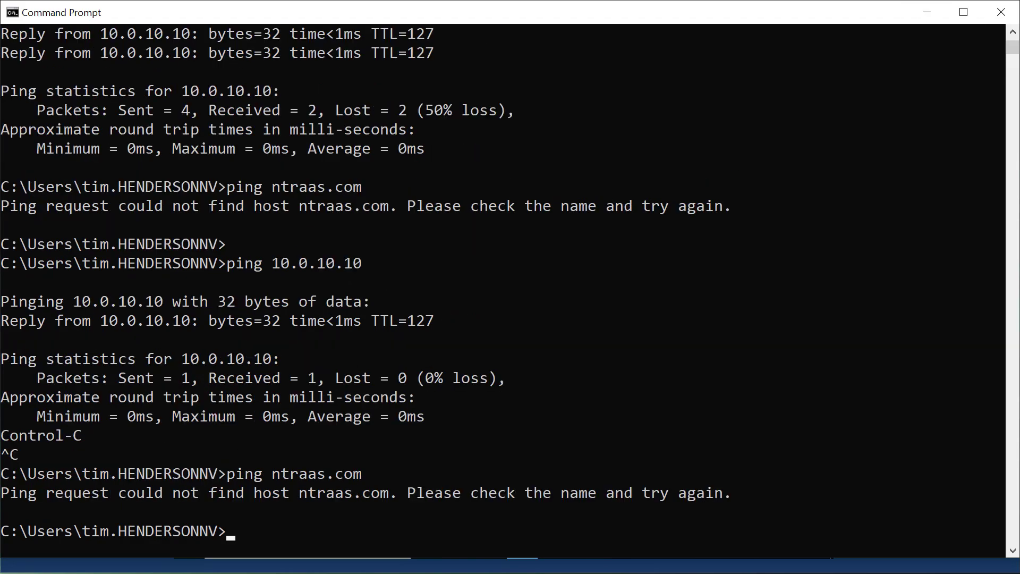
- Run ipconfig/all and check the DNS Servers entry of the Realtek Ethernet adapter
type("ipconfig/all")
key("Return")
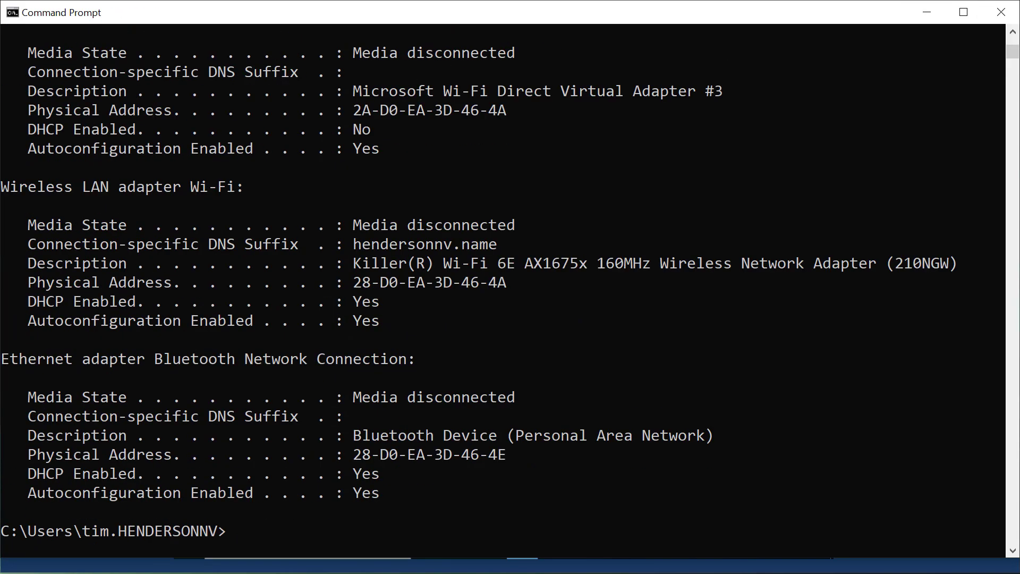
scroll(156, 333, "up", 6)
scroll(157, 333, "up", 3)
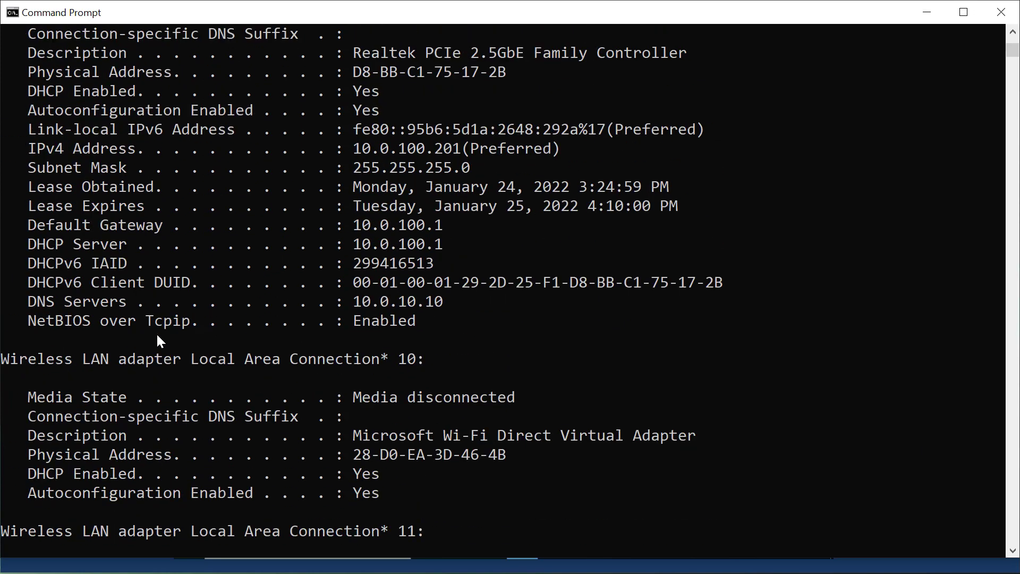
left_click_drag(35, 301, 435, 302)
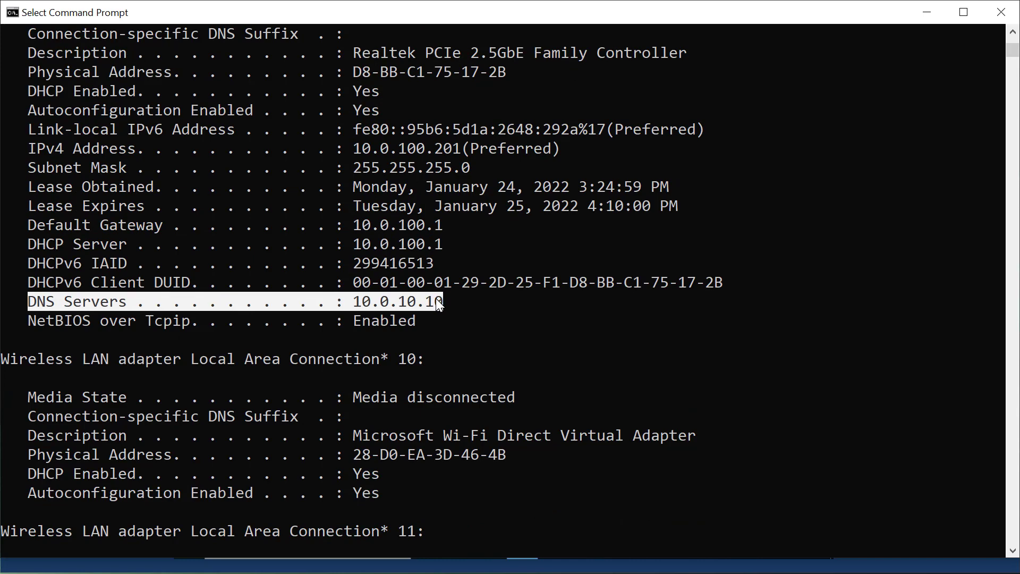
key("Return")
- Ping ntraas.com once more to test that the domain name resolves through the configured DNS server
type("ping nt")
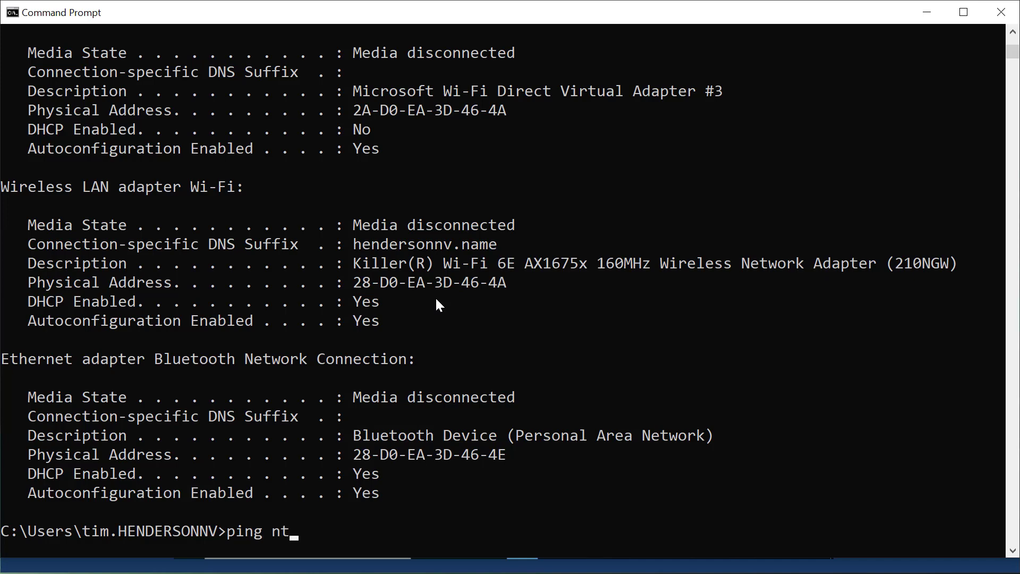
type("raas.com")
key("Return")
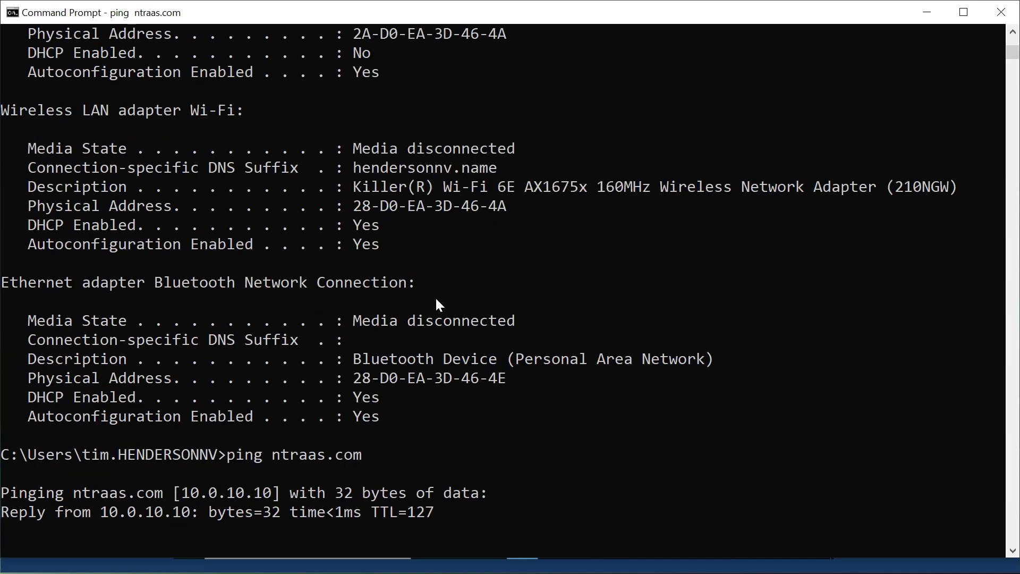